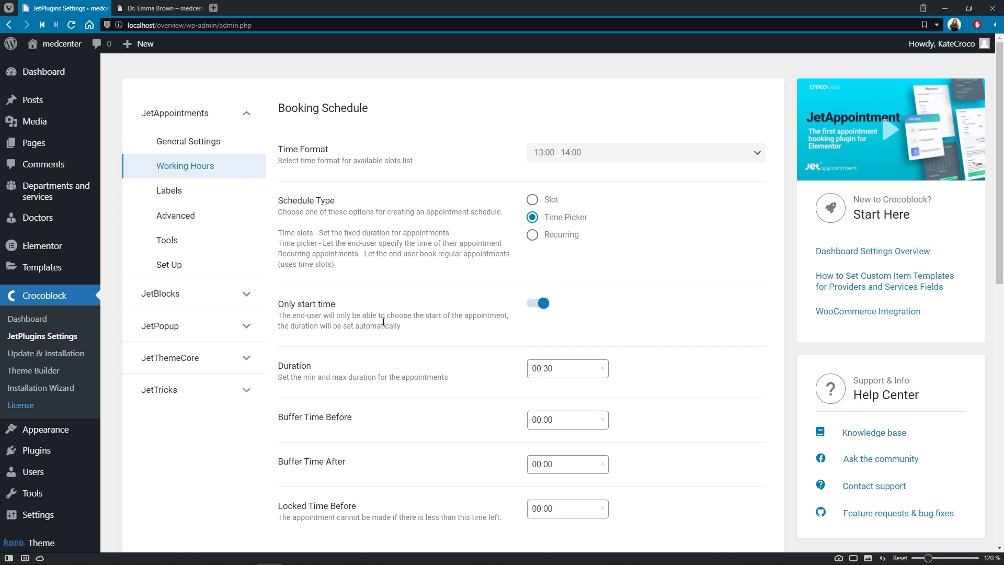
Reload the doctor's booking page and choose the Neurology service on December 23, 2021.
click(162, 9)
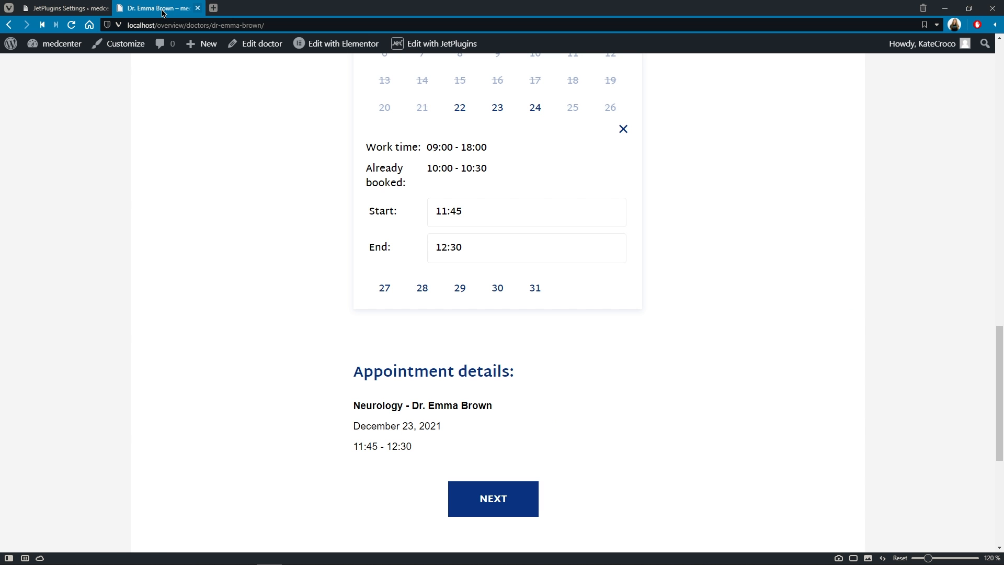
key(F5)
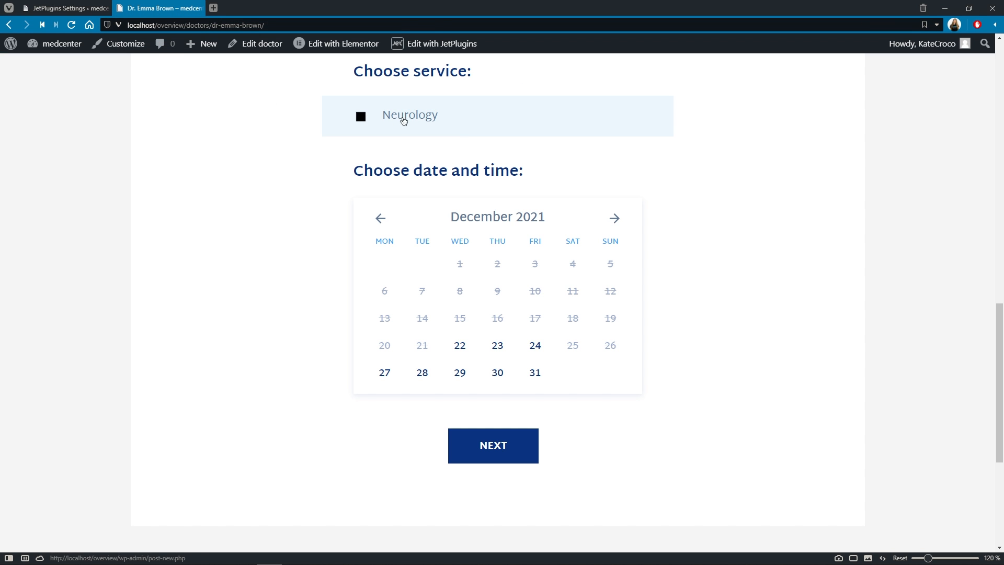
click(466, 127)
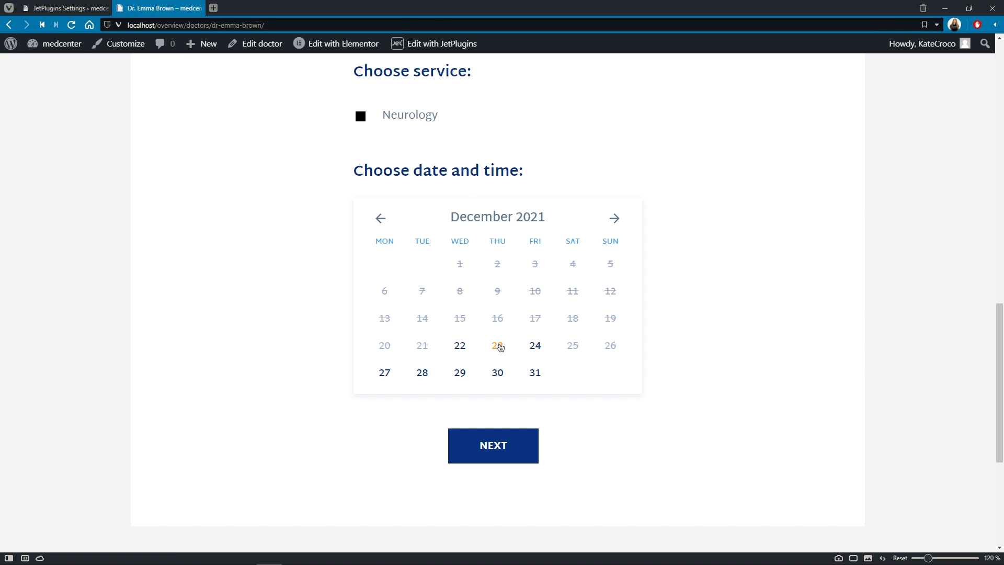
click(497, 345)
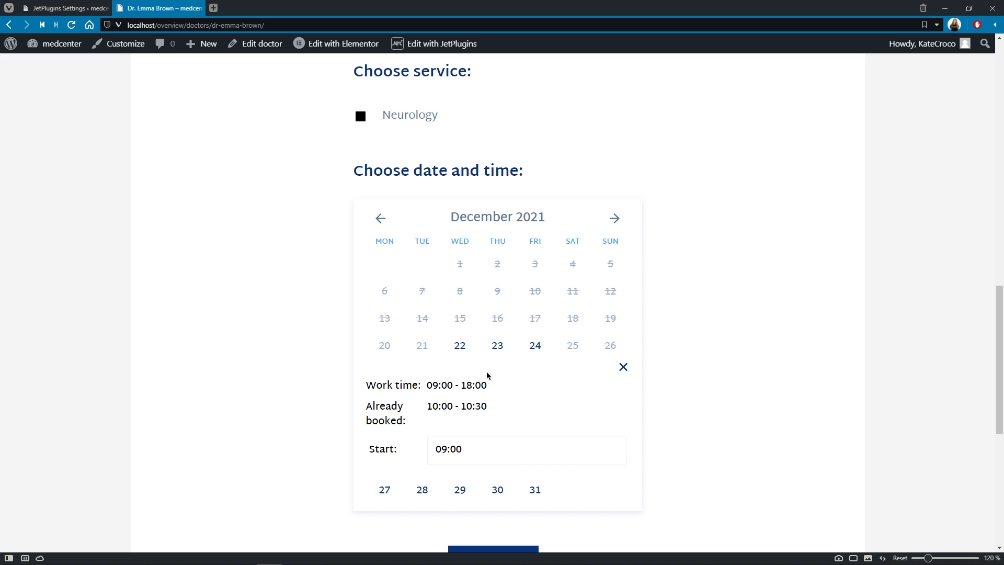
Set the appointment's start time to 12:15 for the chosen date.
click(468, 453)
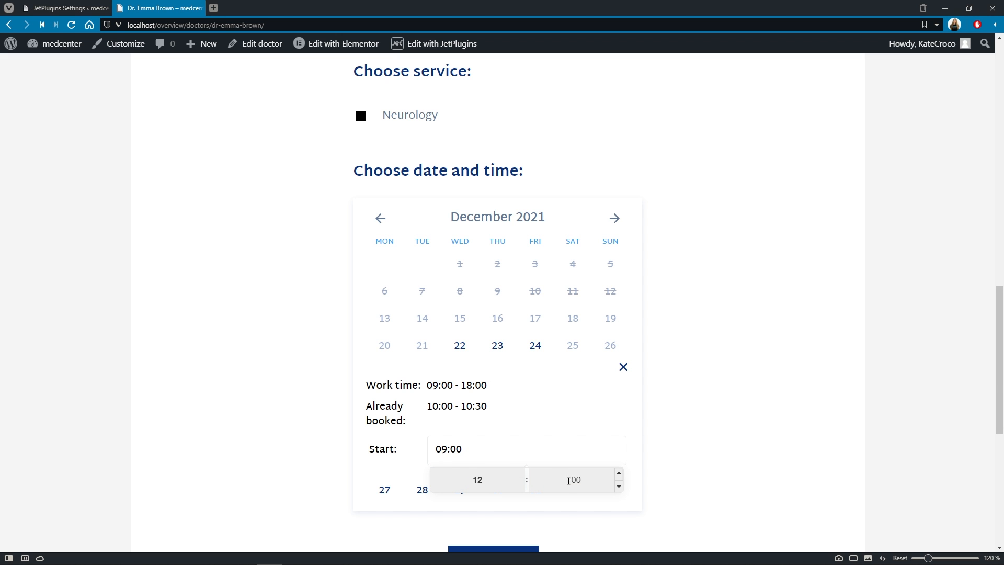
click(573, 480)
text(15)
click(689, 470)
middle_click(689, 471)
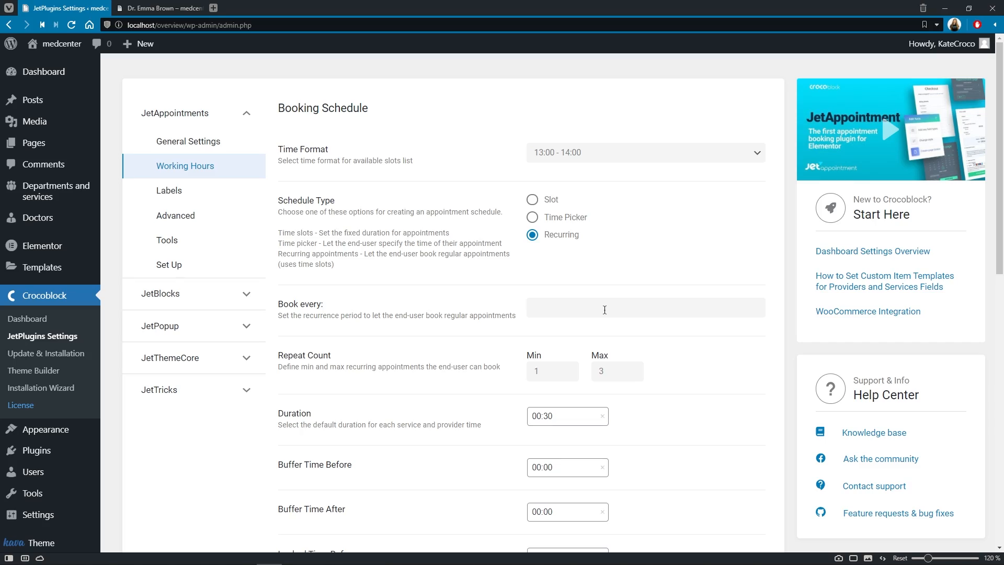
Add Day, Week, Month and Year as the recurrence periods for recurring appointments in the Working Hours settings.
click(605, 310)
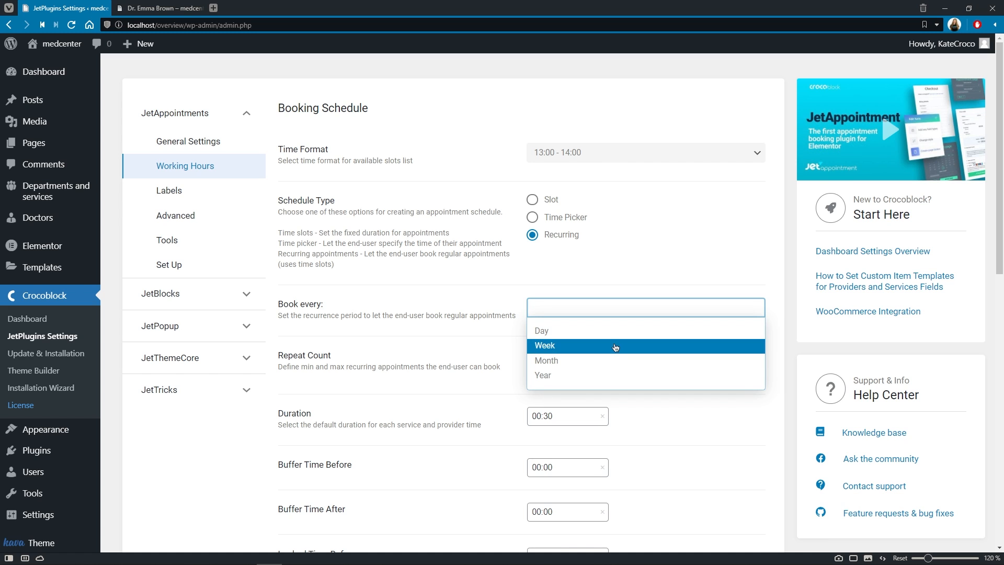
click(647, 403)
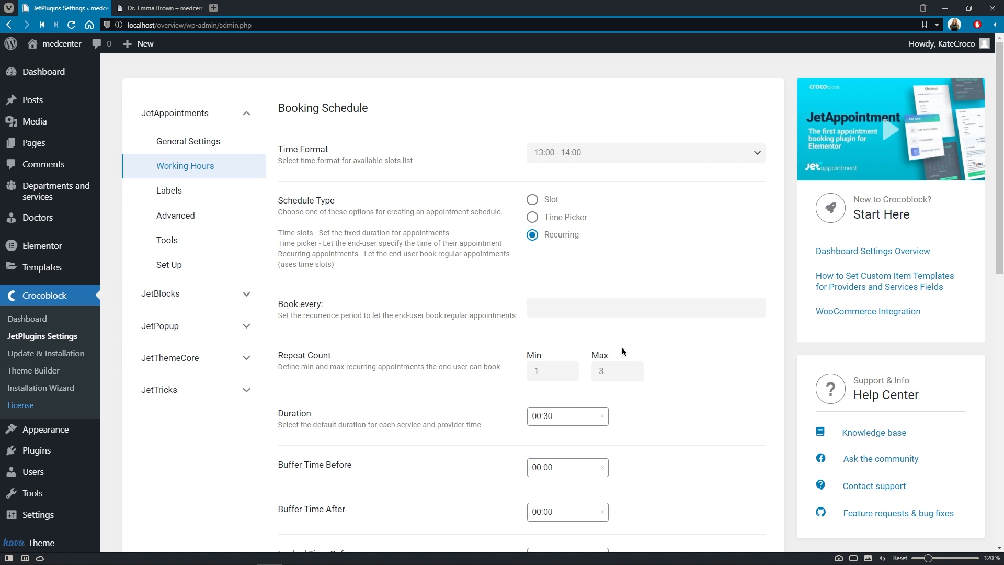
click(625, 309)
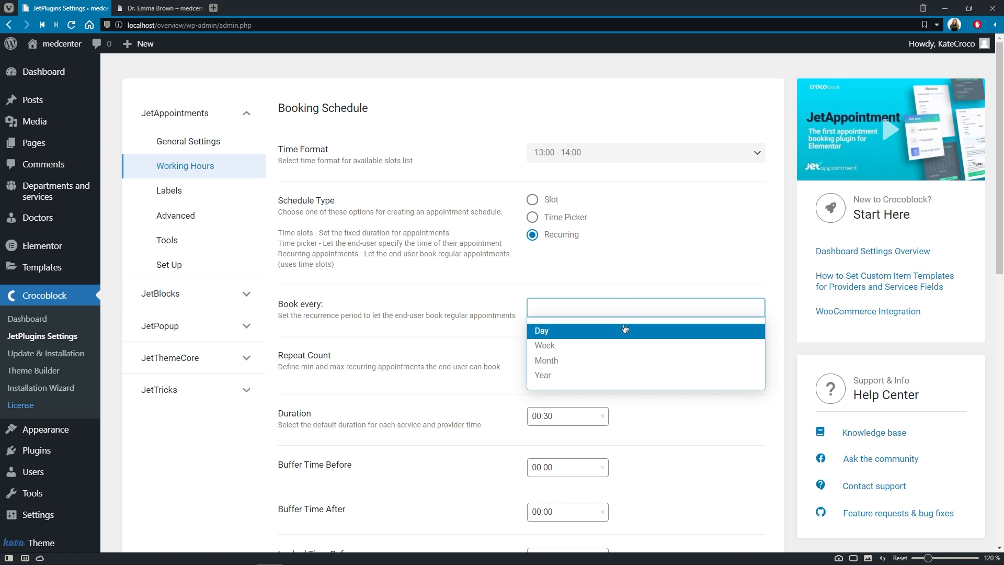
click(626, 329)
click(618, 378)
click(626, 341)
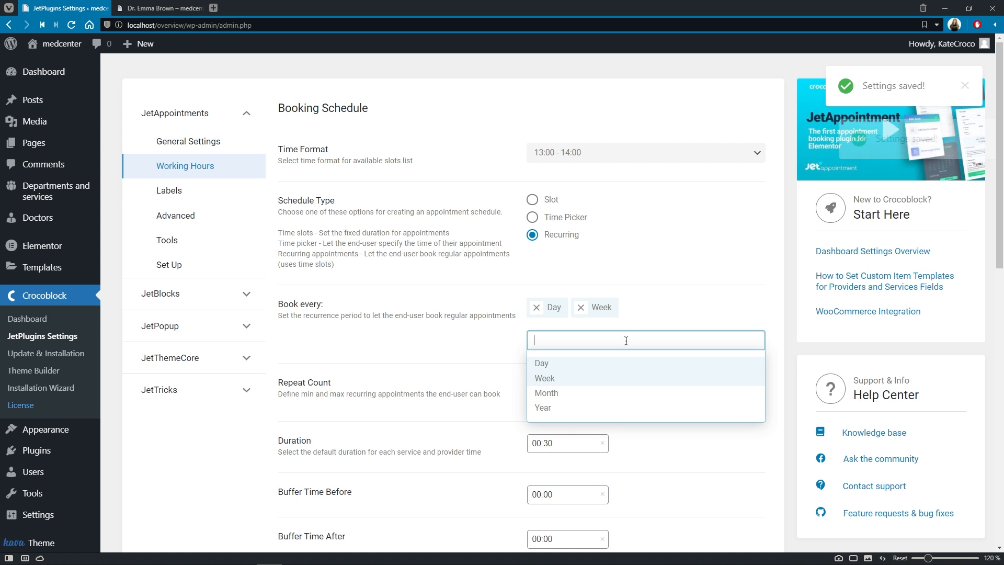
click(621, 393)
click(630, 341)
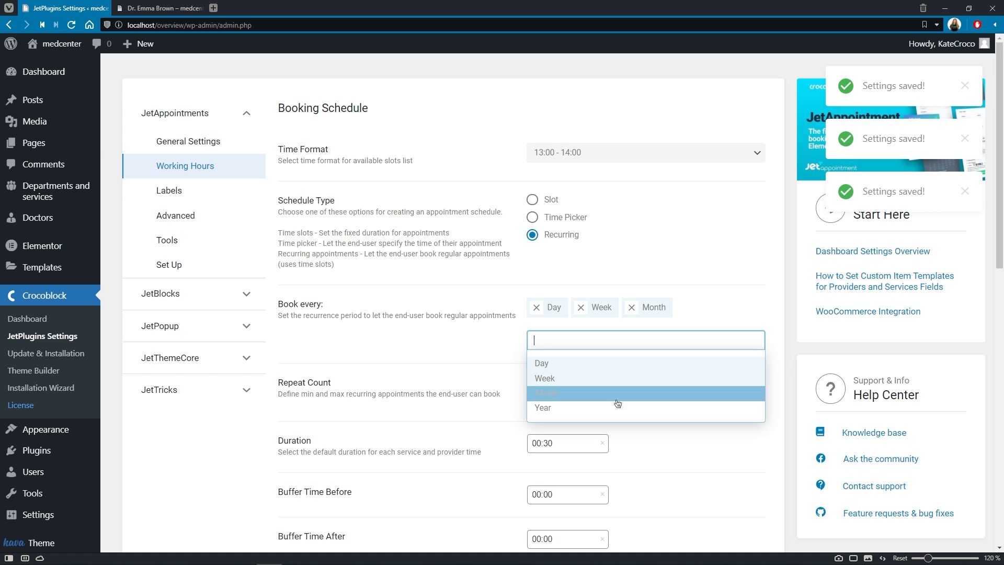
click(616, 407)
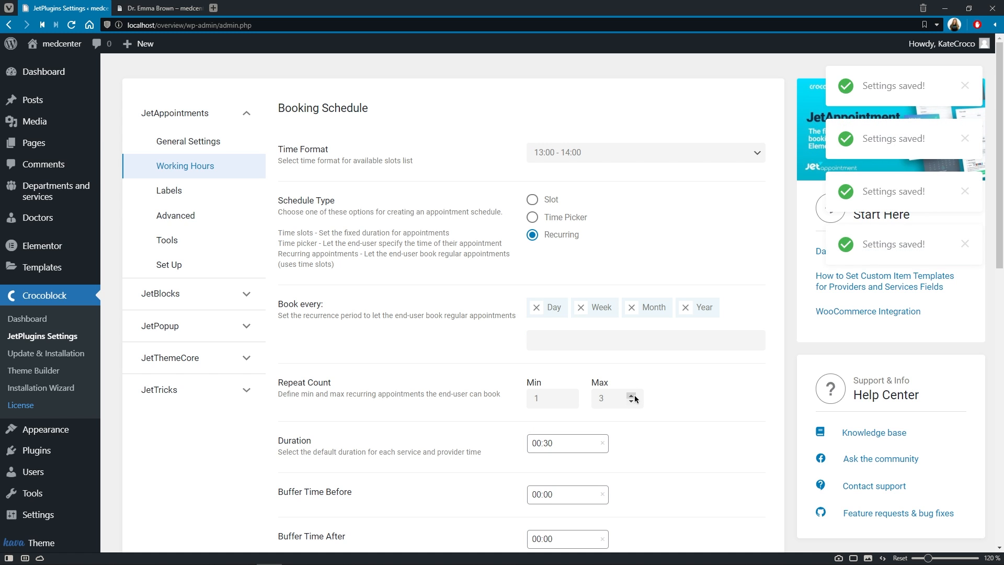
Set the maximum repeat count for recurring appointments to 5.
click(632, 396)
click(632, 396)
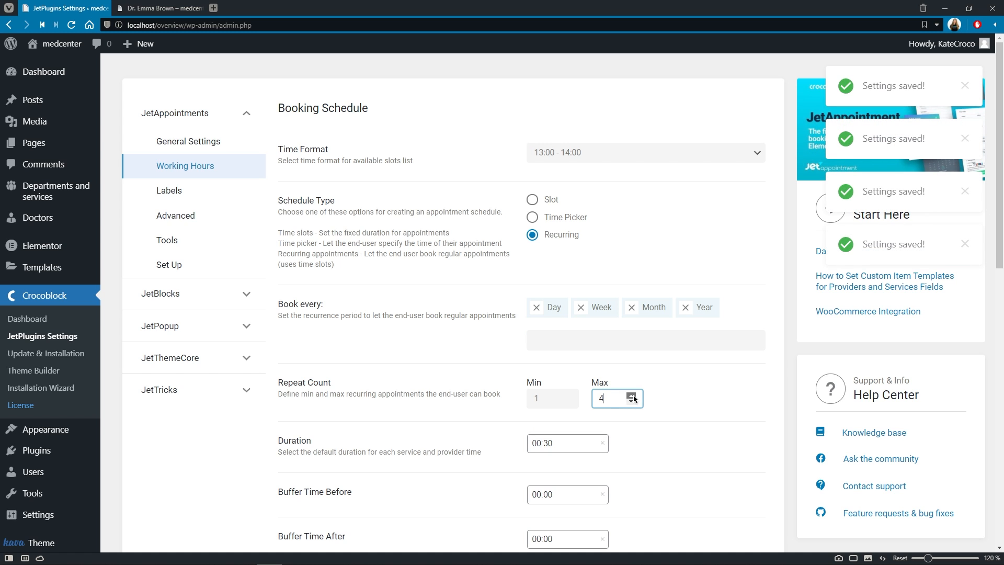
click(677, 398)
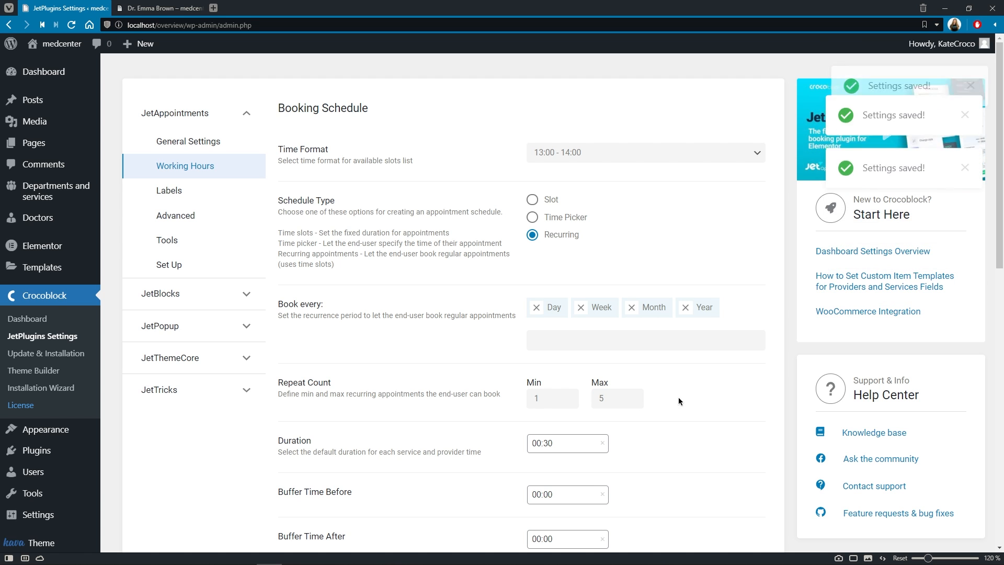
On the doctor's booking page, choose Neurology and the 11:00-11:30 slot on December 23, 2021.
click(168, 10)
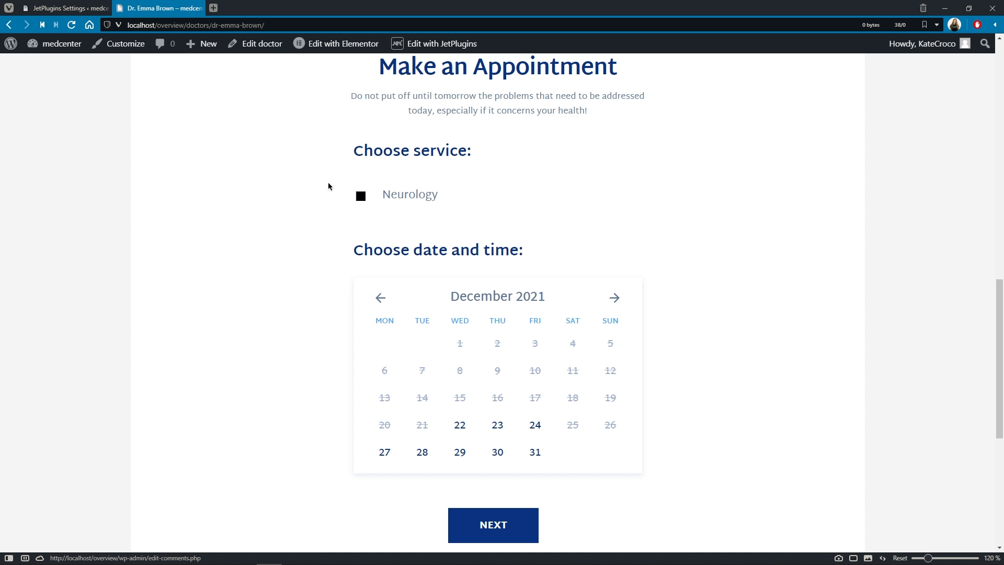
click(445, 203)
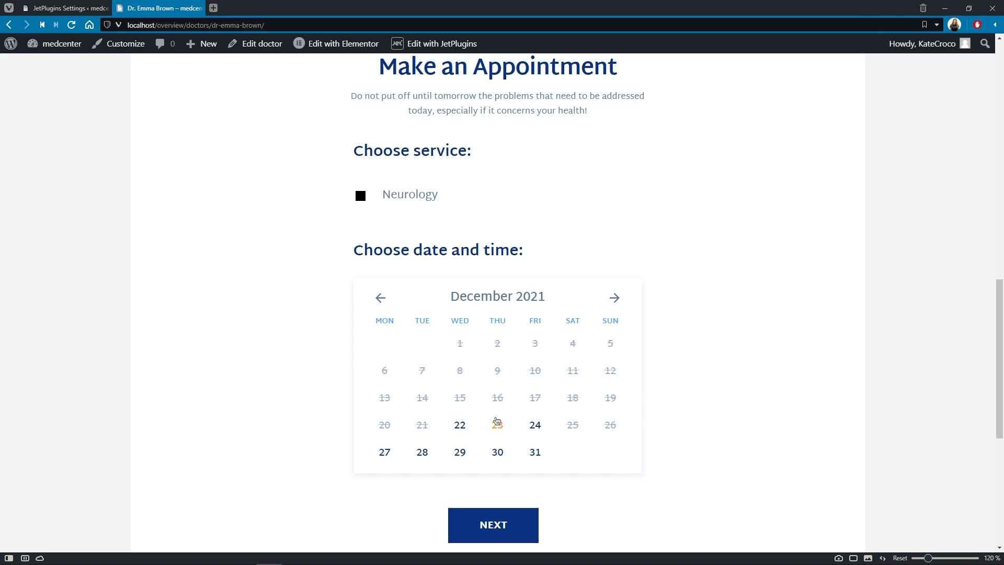
click(496, 424)
click(602, 488)
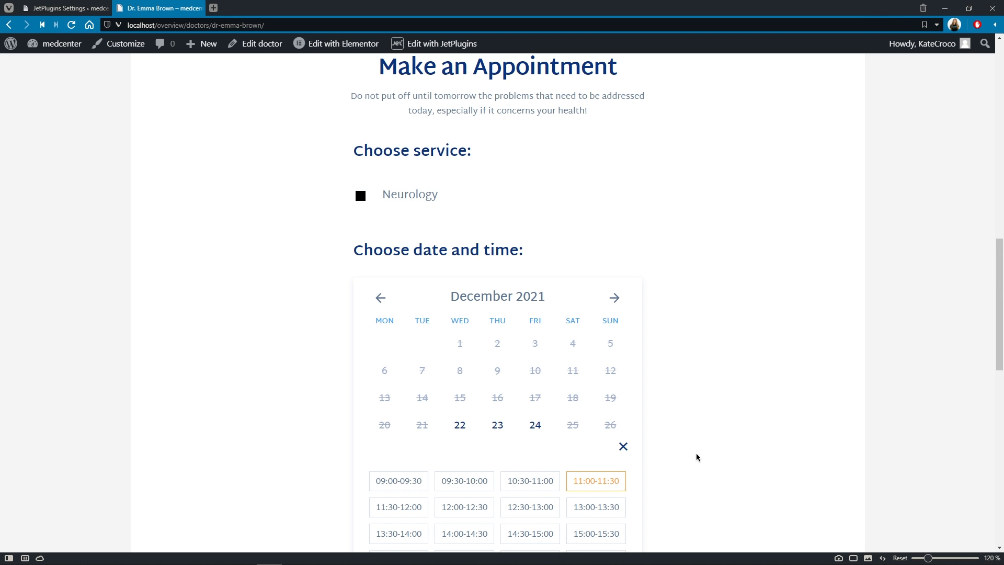
Turn on repetition for the selected appointment and bring up its repeat options and details.
scroll(697, 476, down, 5)
scroll(698, 487, down, 2)
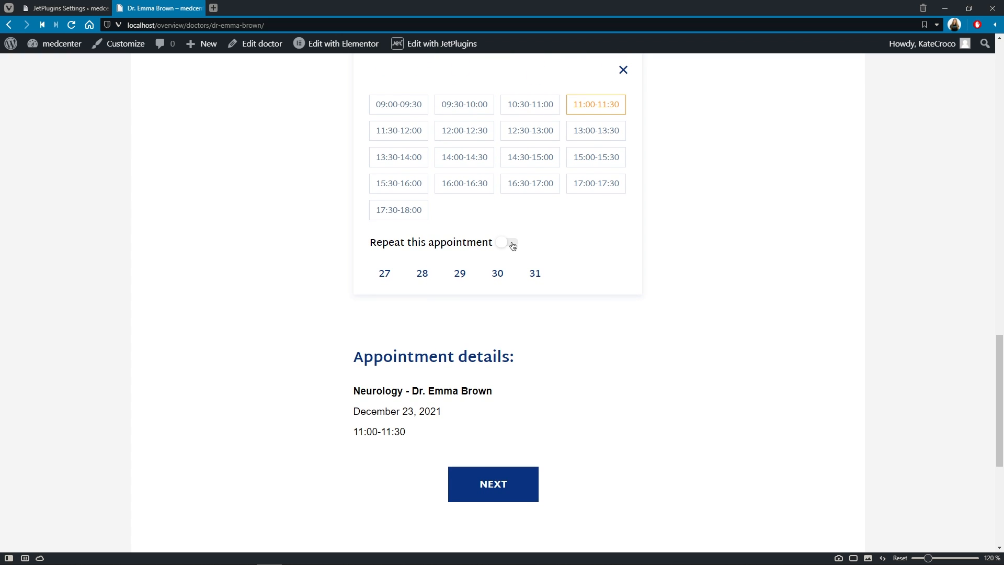
click(512, 244)
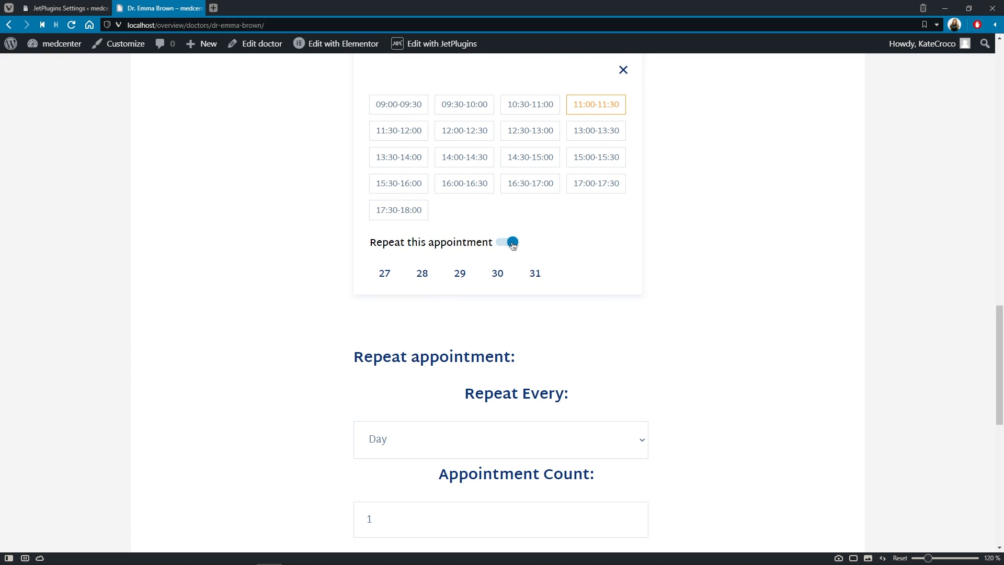
middle_click(694, 255)
scroll(696, 267, down, 2)
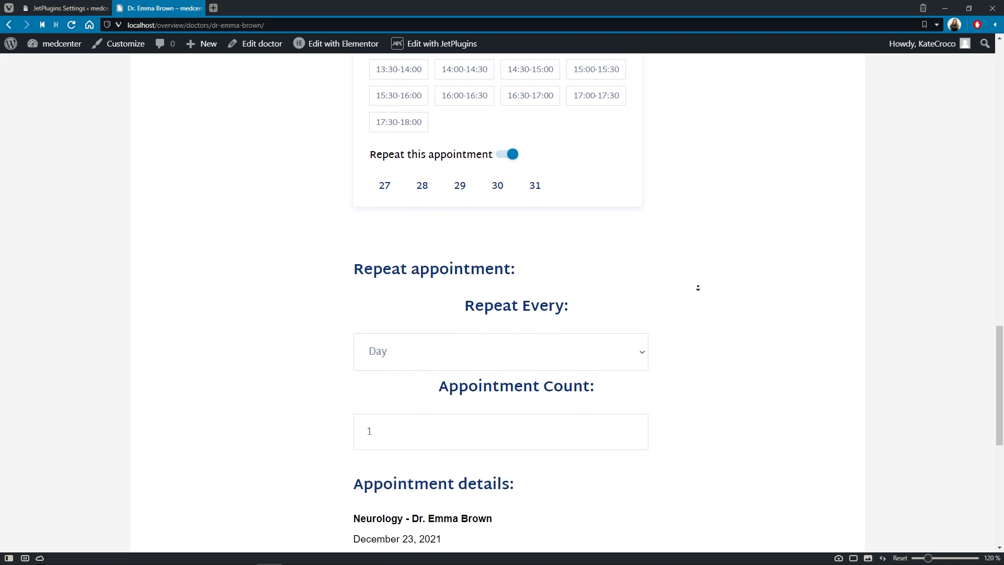
scroll(698, 288, down, 3)
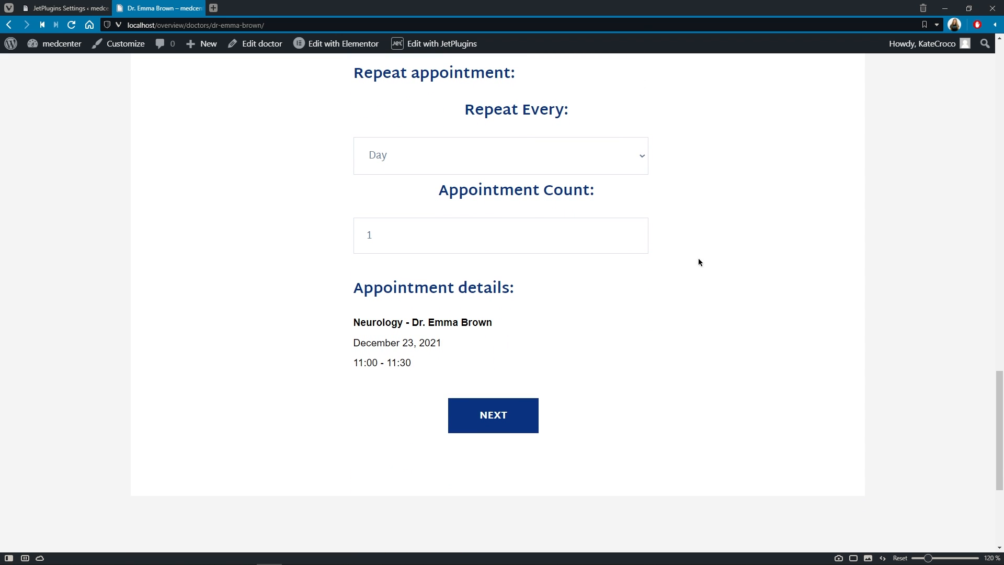
Check the available repeat intervals, keep Day, and set the appointment count to 3.
click(643, 164)
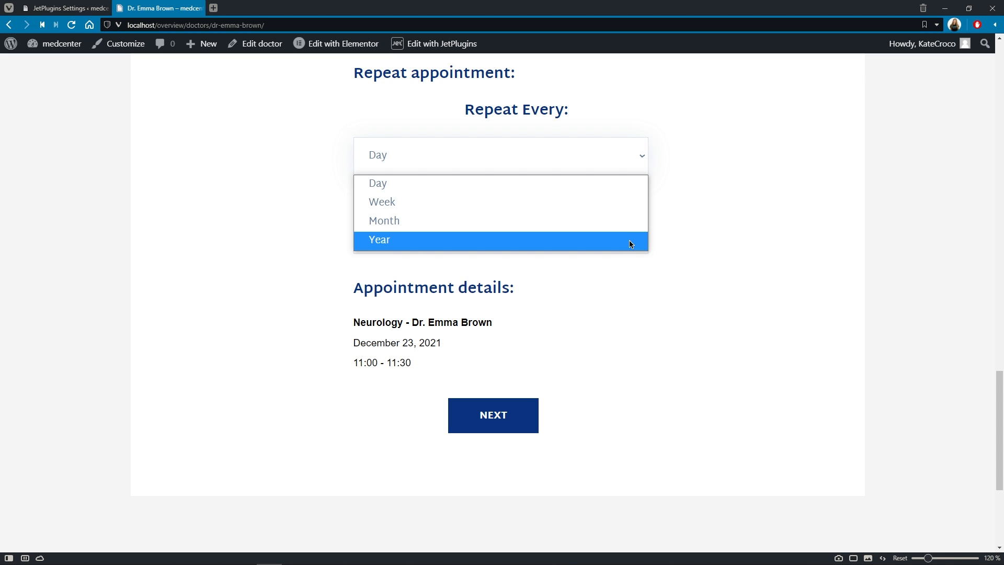
click(671, 239)
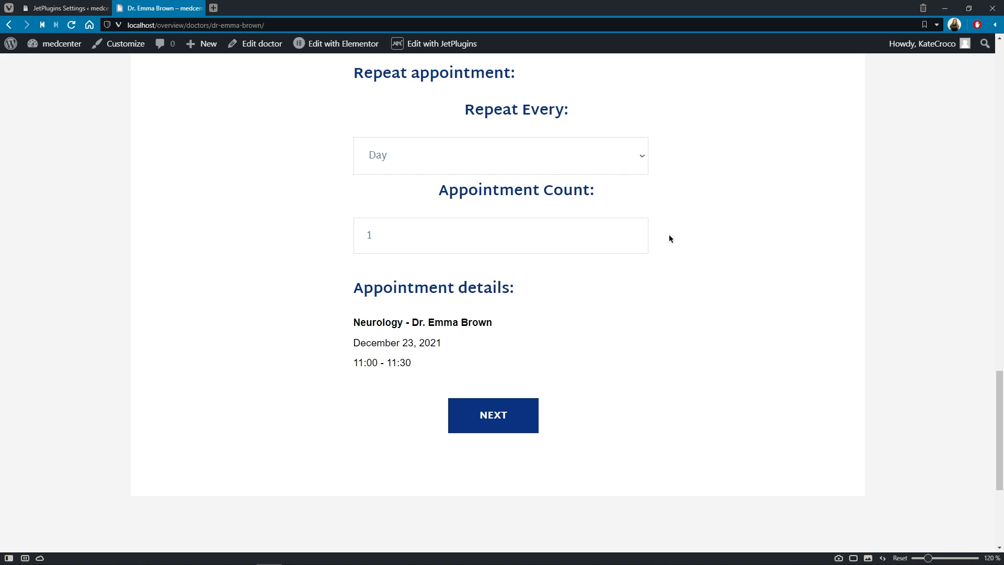
click(639, 232)
click(639, 232)
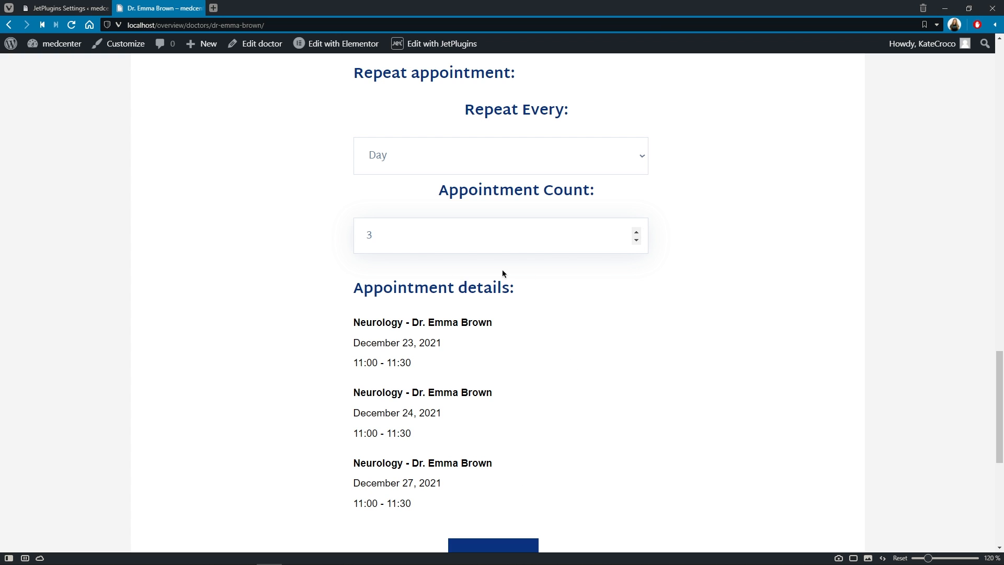
Set the appointment to repeat every Week on Monday, Wednesday and Friday.
click(639, 157)
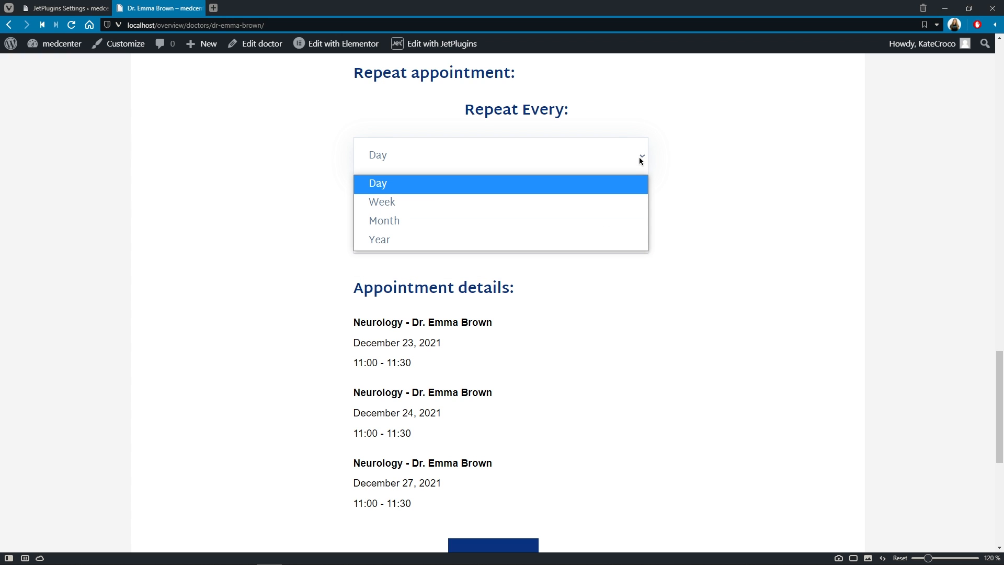
click(627, 204)
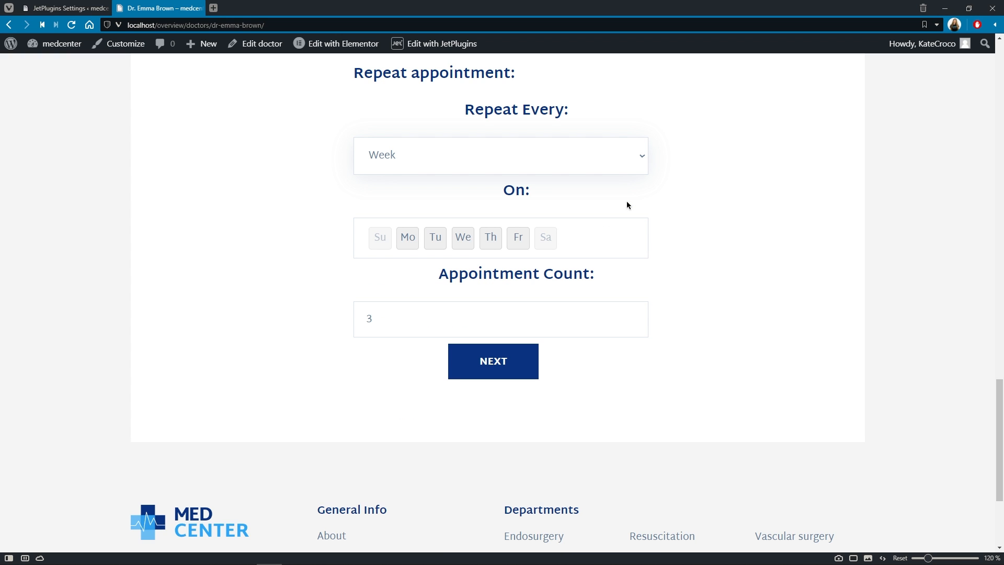
click(408, 238)
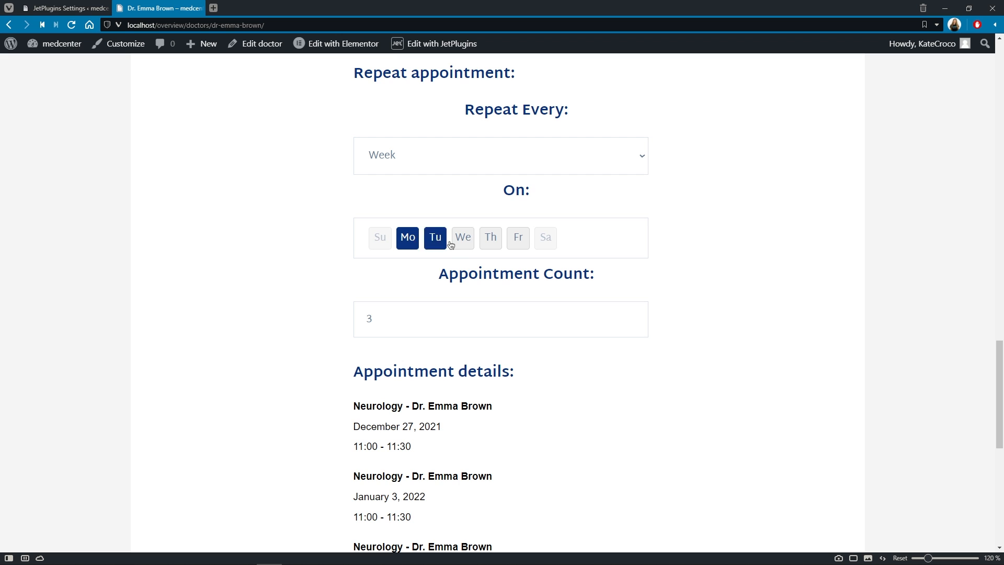
click(464, 239)
click(518, 238)
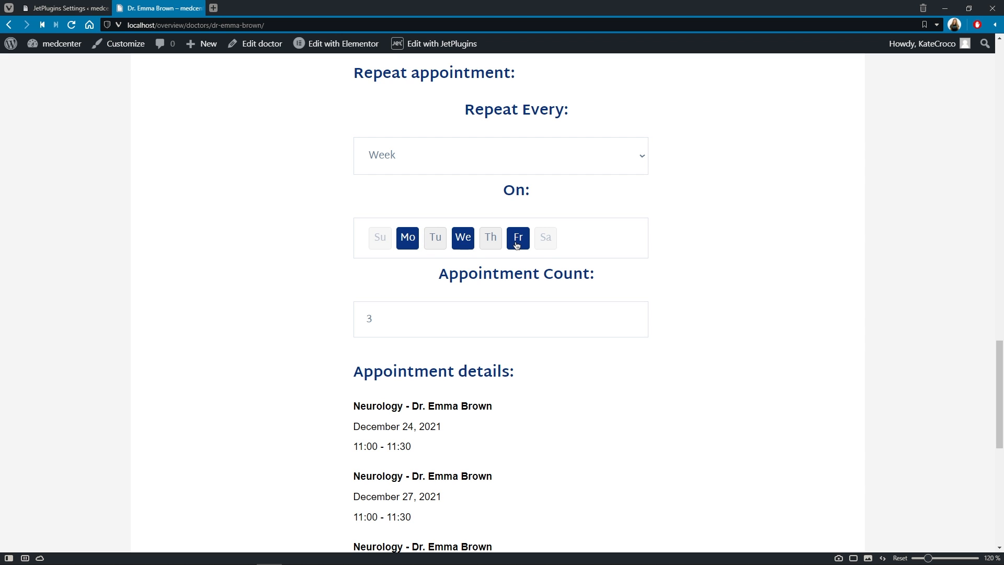
scroll(707, 251, down, 1)
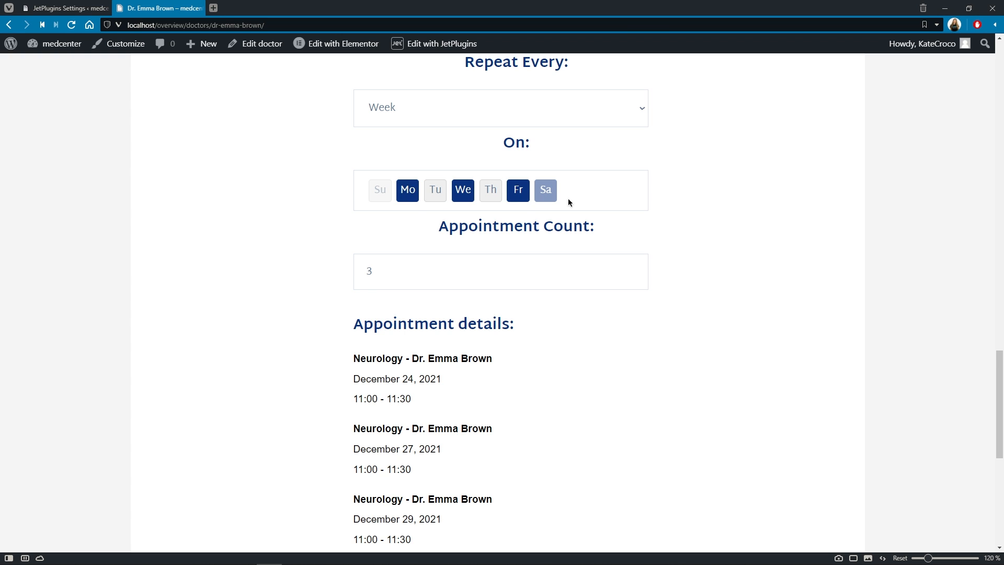
Try the Month repeat interval for the appointment and then set it to Year.
click(635, 112)
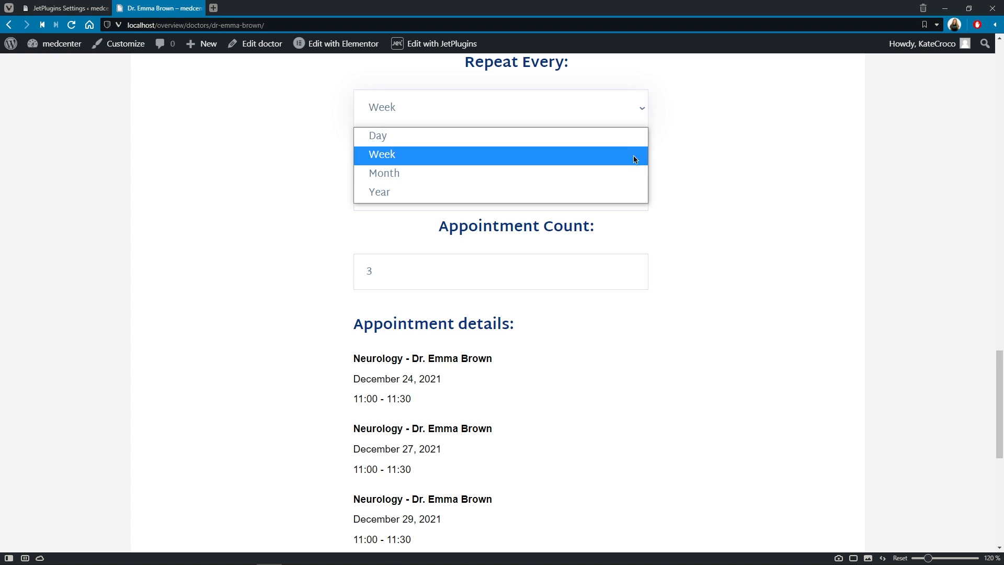
click(632, 173)
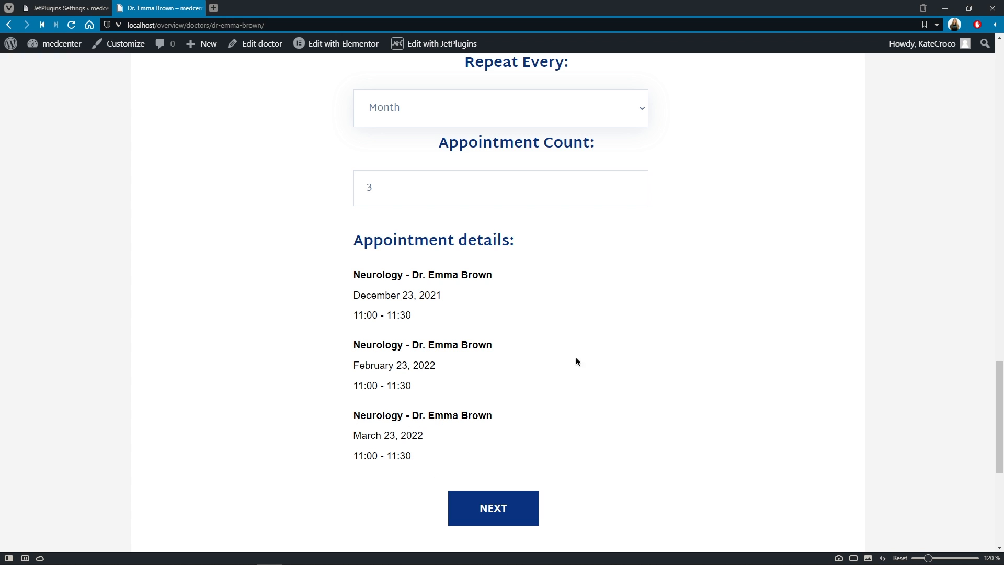
click(641, 111)
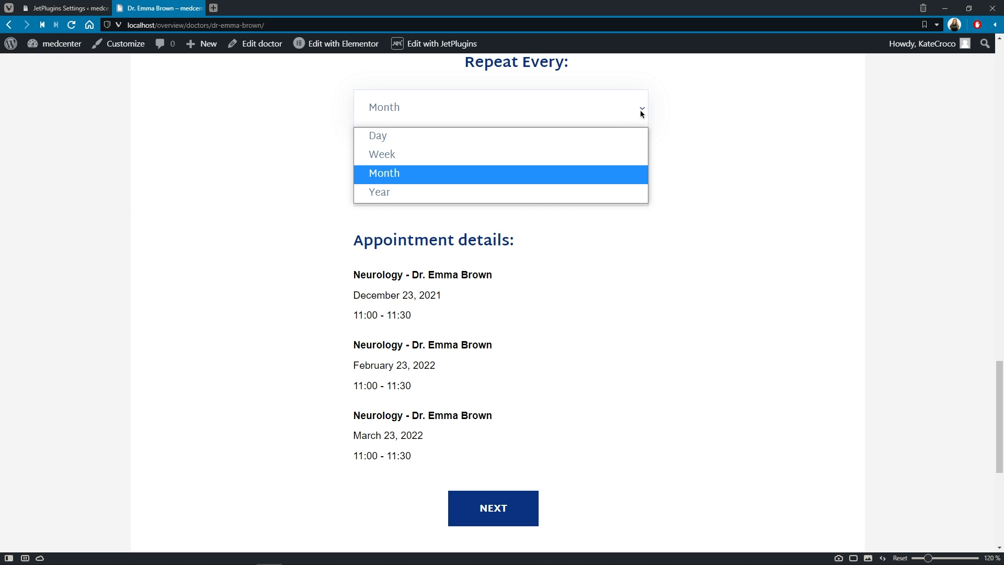
click(623, 190)
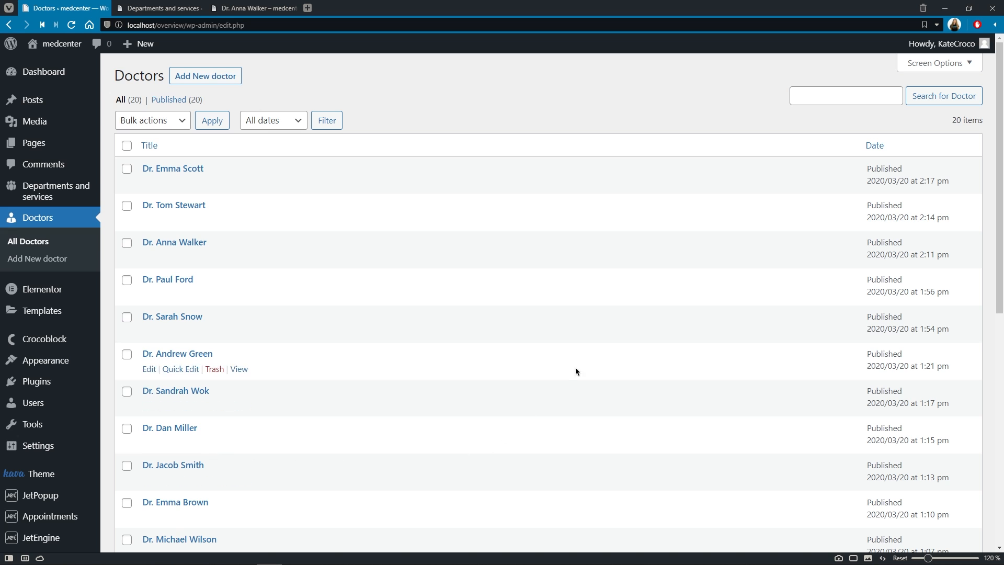
Open the third doctor in the Doctors list for editing and collapse the Settings section.
click(199, 243)
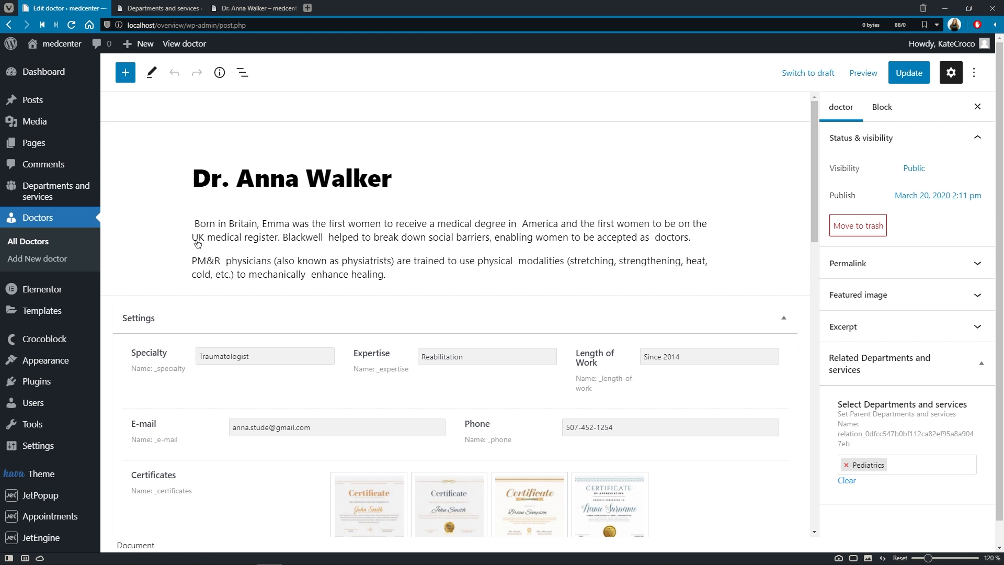
click(784, 319)
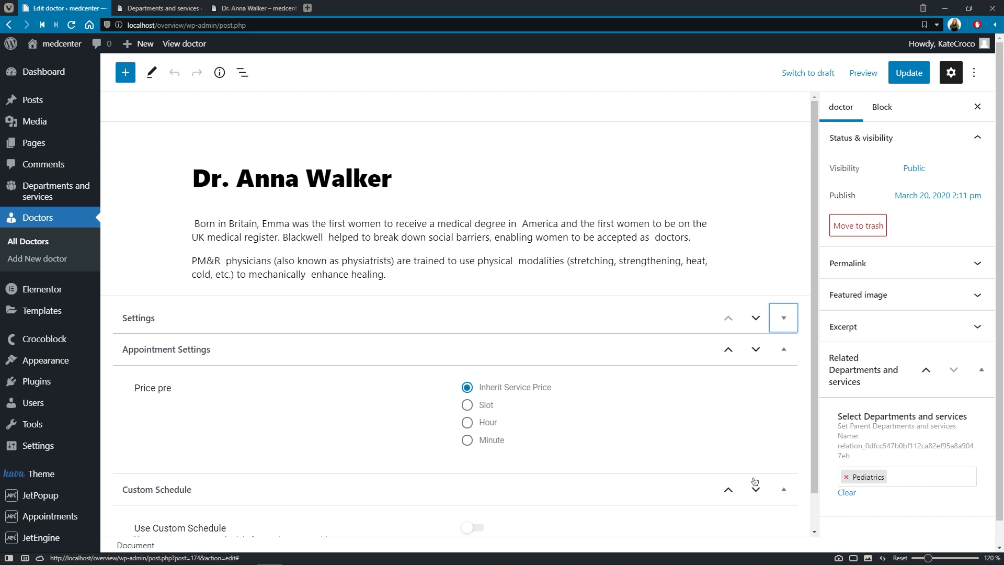
Open the Pediatrics department for editing and examine its Appointment Settings and Custom Schedule sections.
click(162, 8)
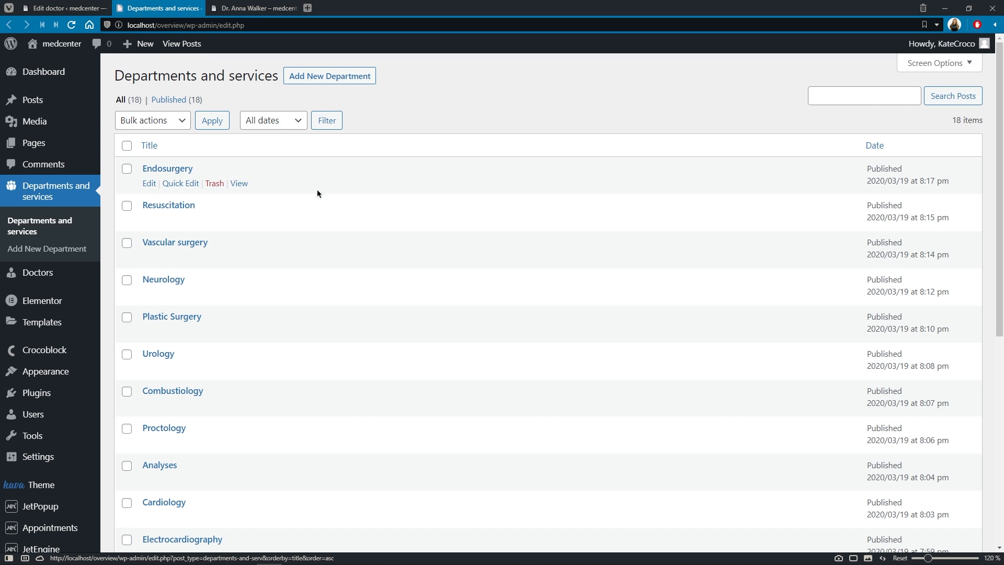
scroll(380, 197, down, 5)
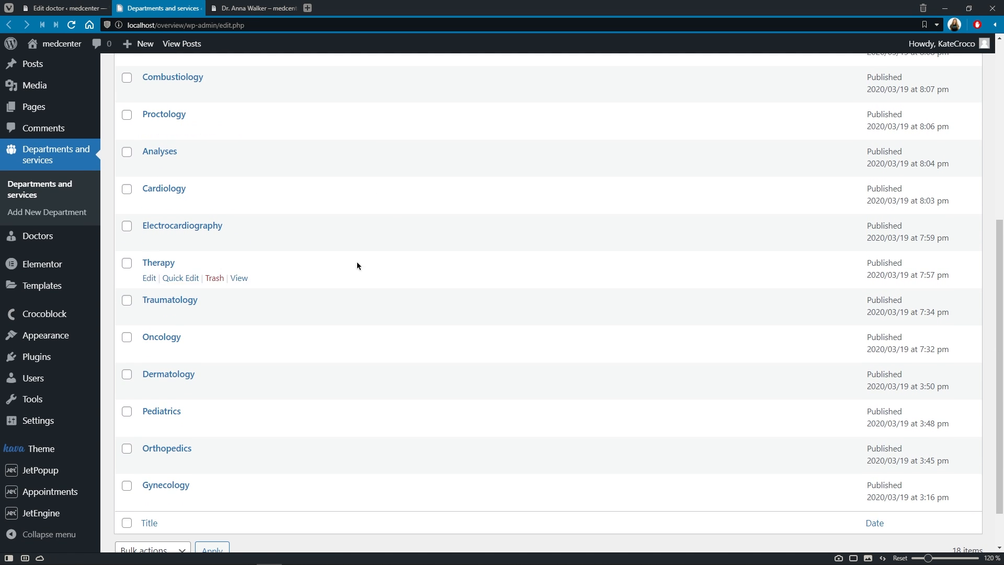
click(178, 412)
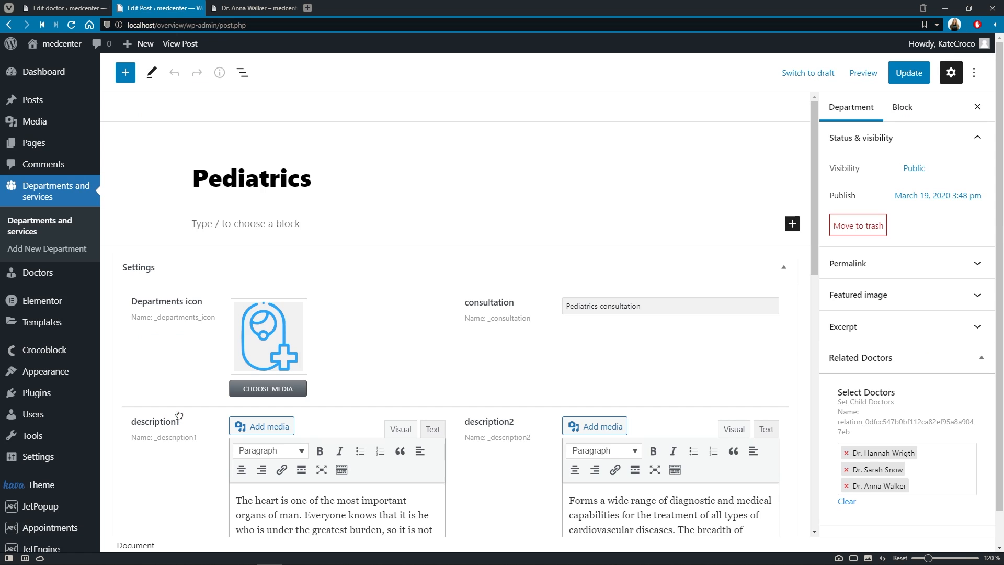
scroll(178, 447, down, 5)
scroll(177, 447, down, 8)
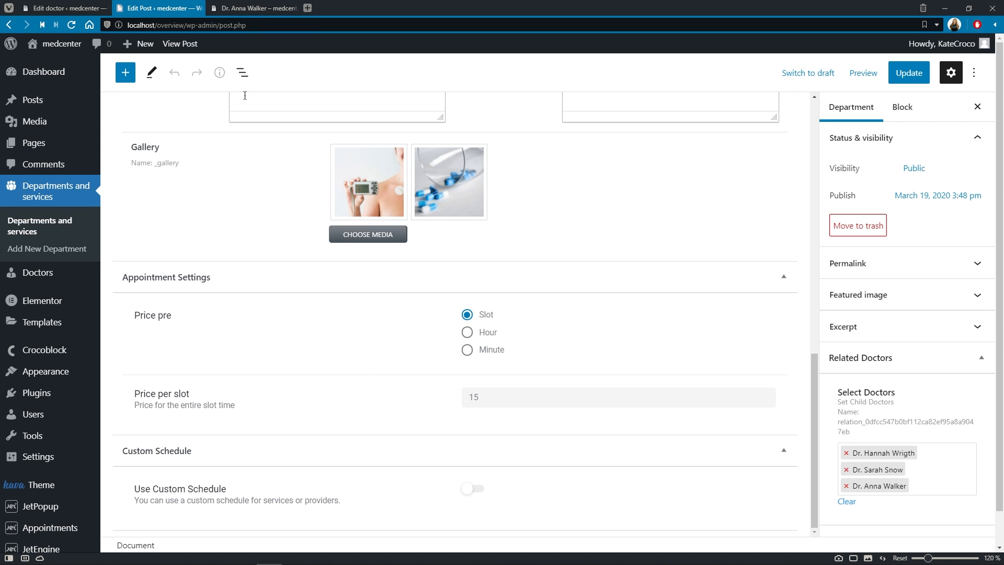
On the doctor's public page, choose the 10:30-11:00 slot on December 24, 2021 and continue to the confirmation form to check the price.
click(249, 12)
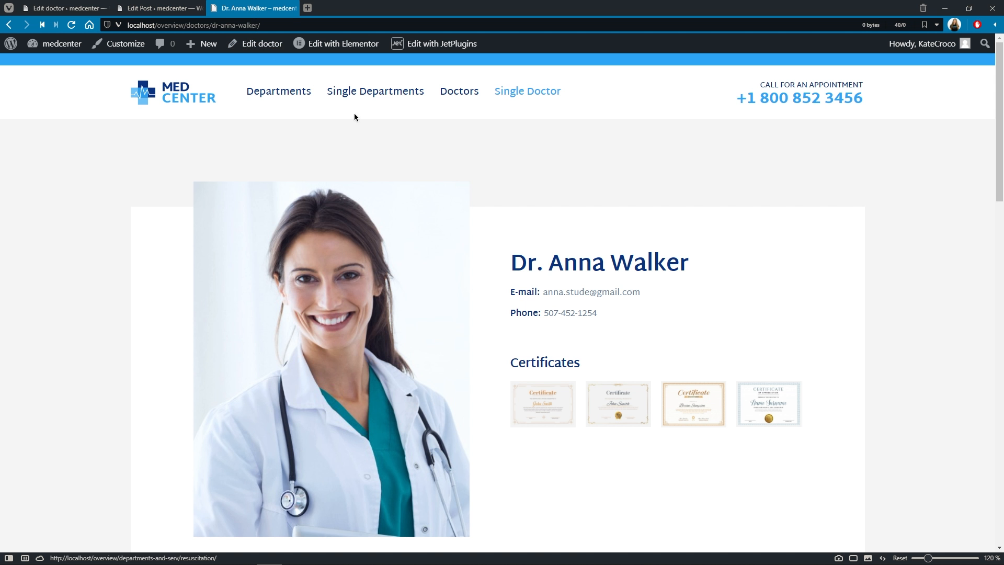
middle_click(904, 192)
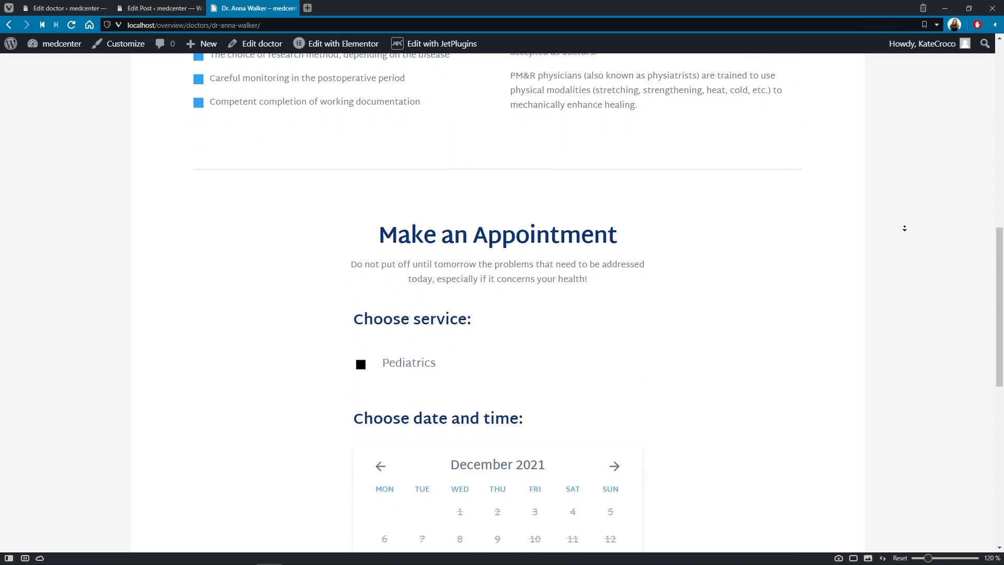
middle_click(904, 228)
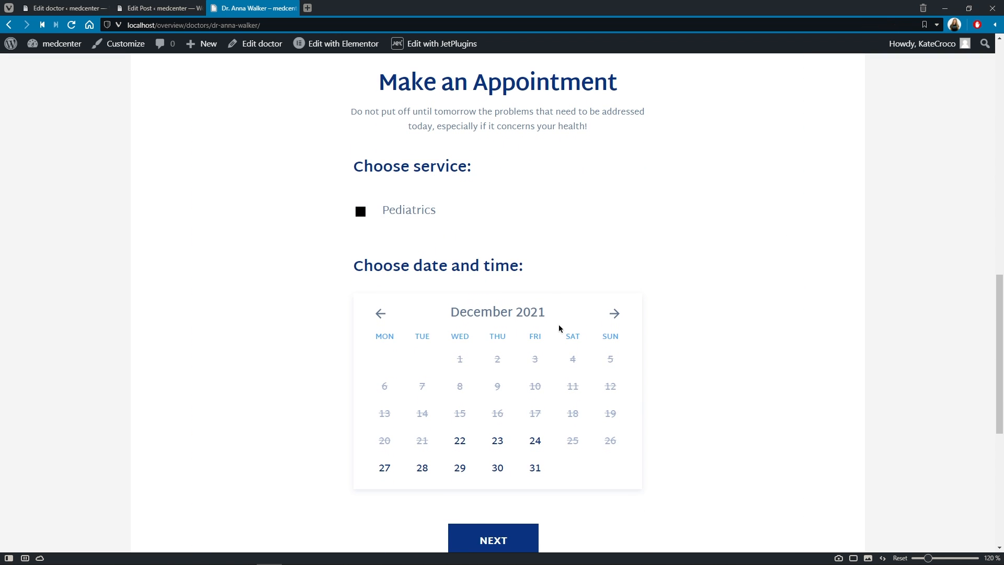
click(535, 440)
click(569, 488)
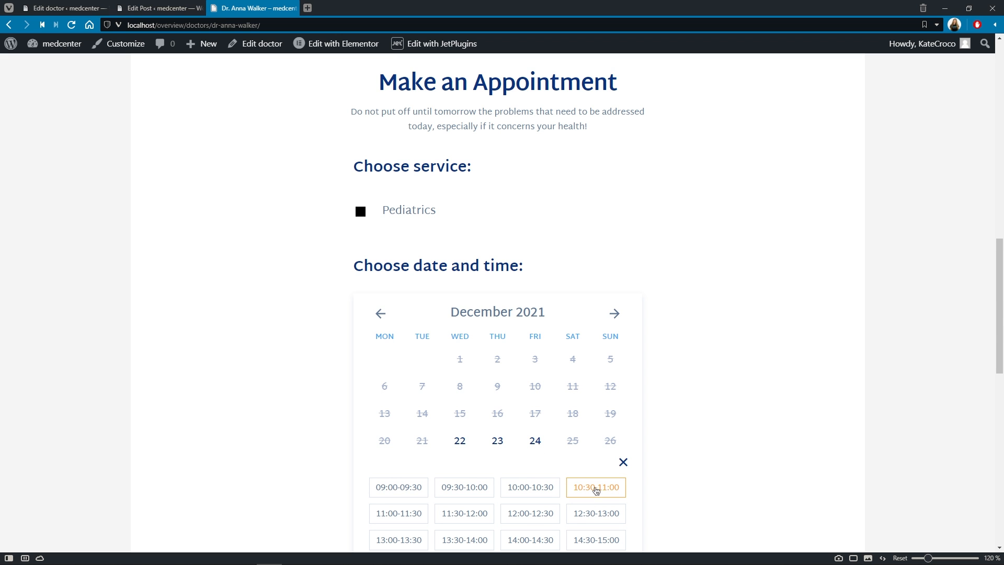
middle_click(684, 506)
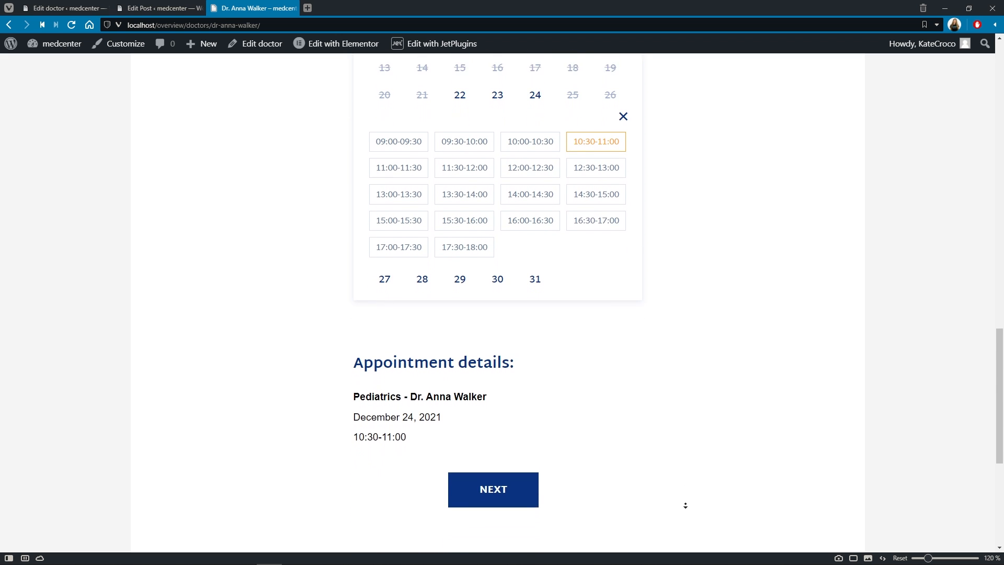
click(534, 448)
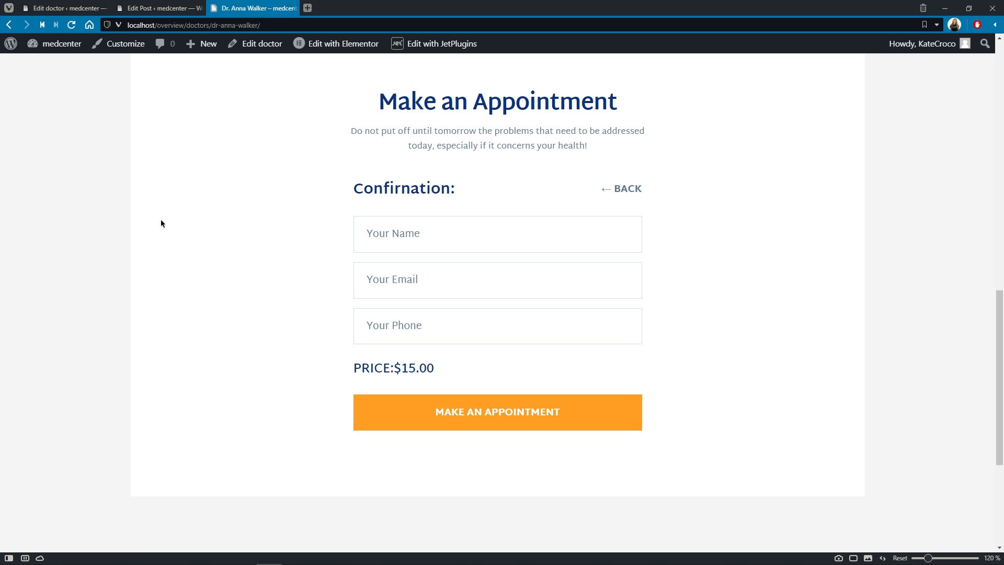
In the doctor's Appointment Settings, switch the price type to Slot and set the price per slot to 20.
click(64, 9)
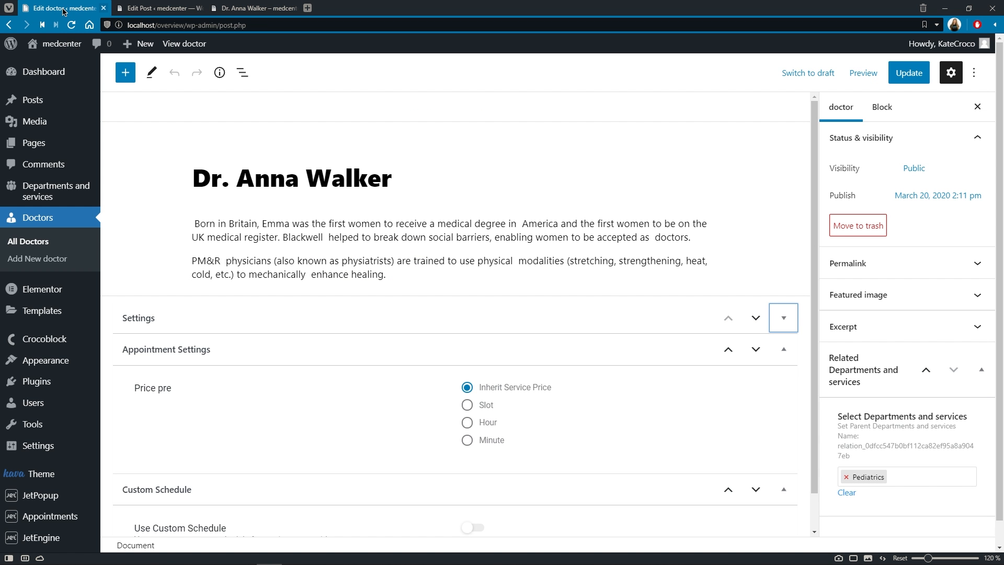
click(467, 406)
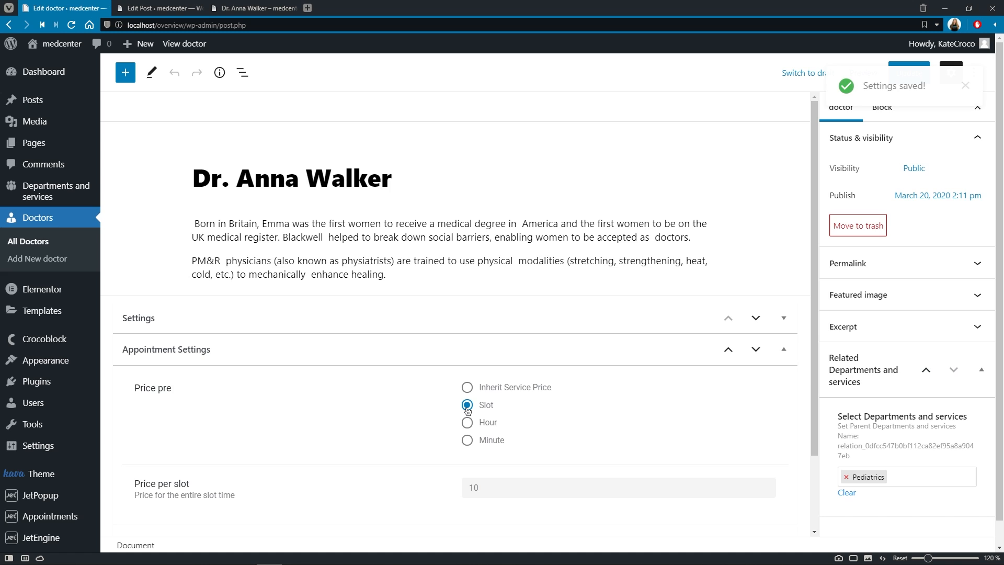
click(481, 486)
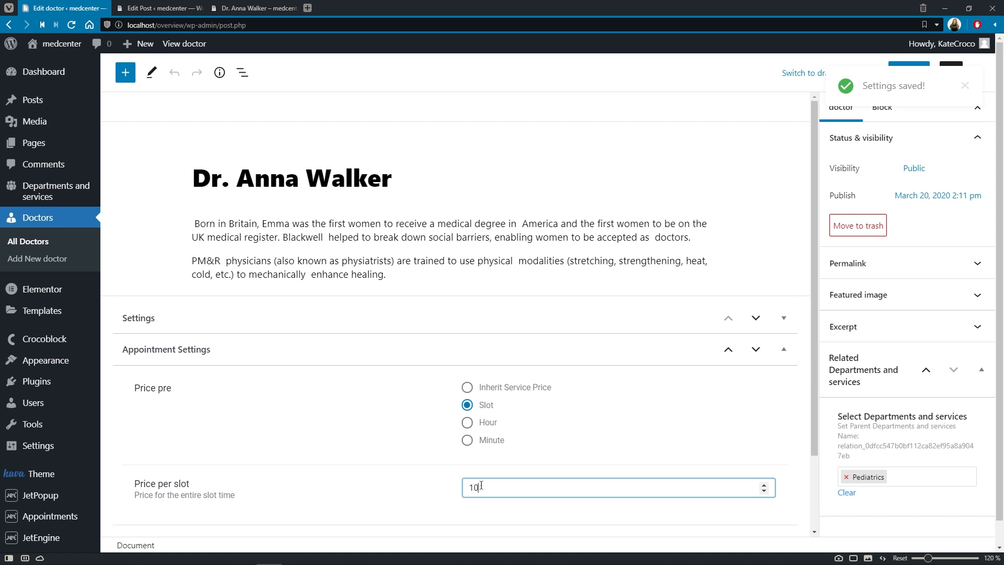
key(ctrl+a)
text(20)
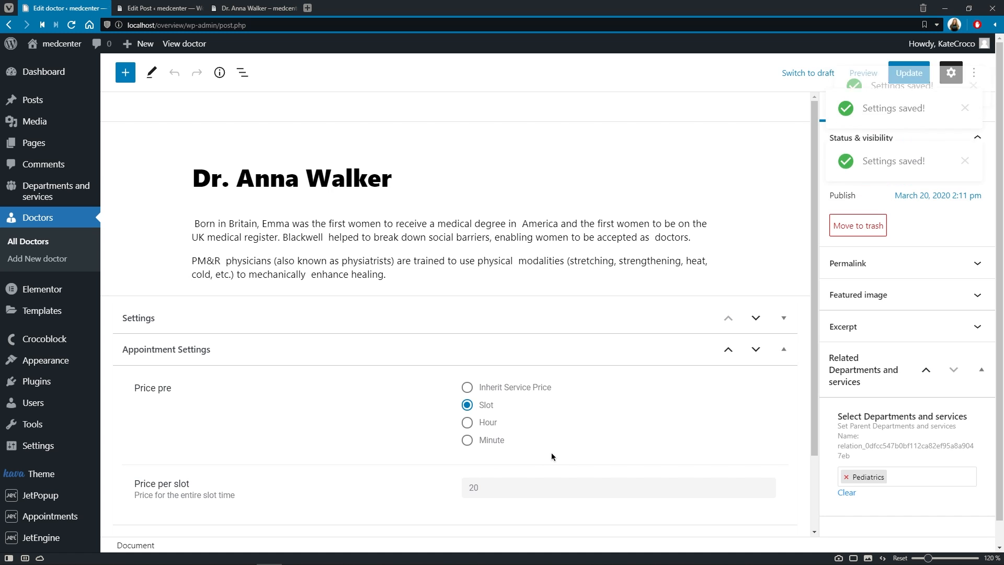
Reload the doctor's public page, choose Pediatrics on December 24, 2021 at 10:30-11:00, and check the price on the confirmation form.
click(251, 11)
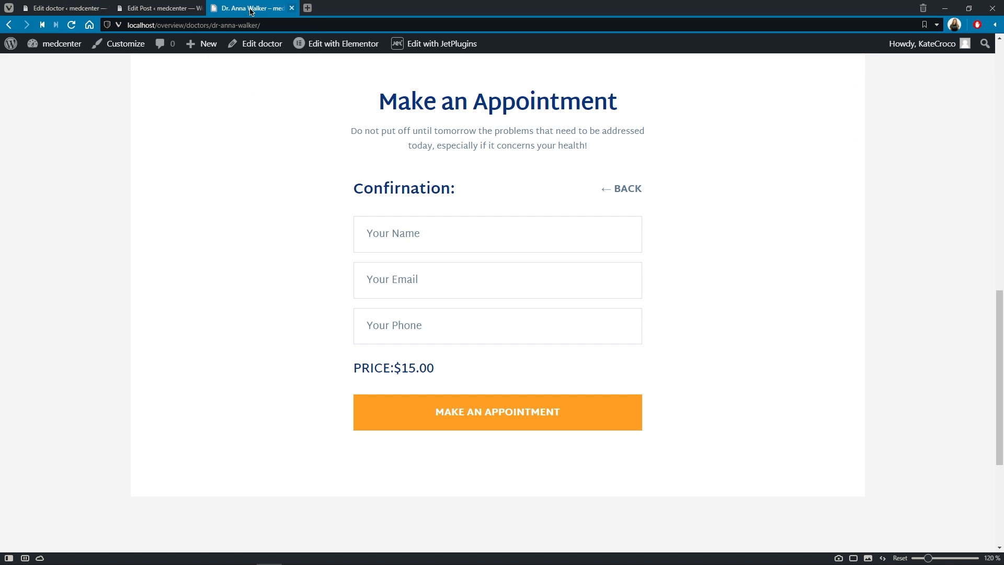
click(72, 25)
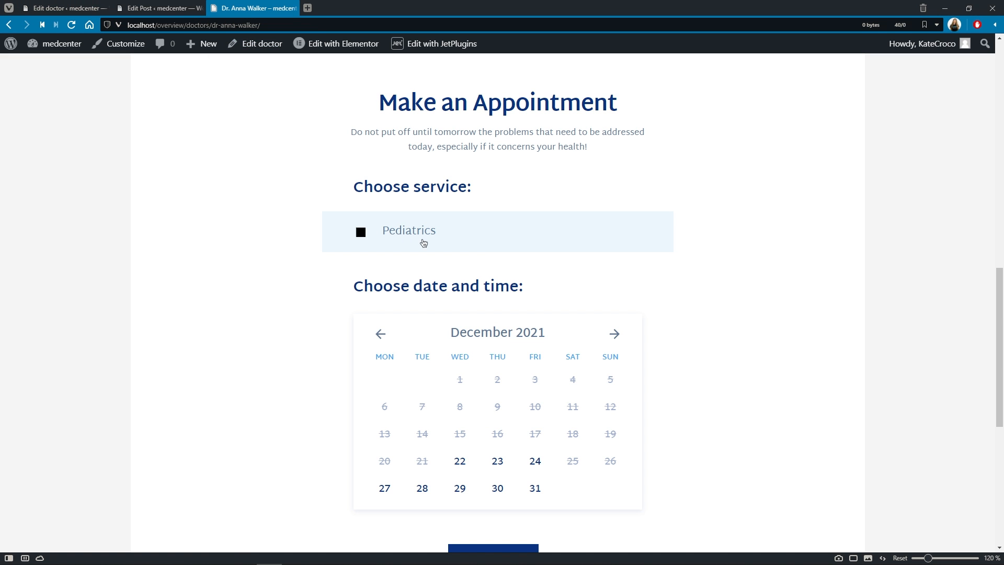
click(431, 236)
click(535, 461)
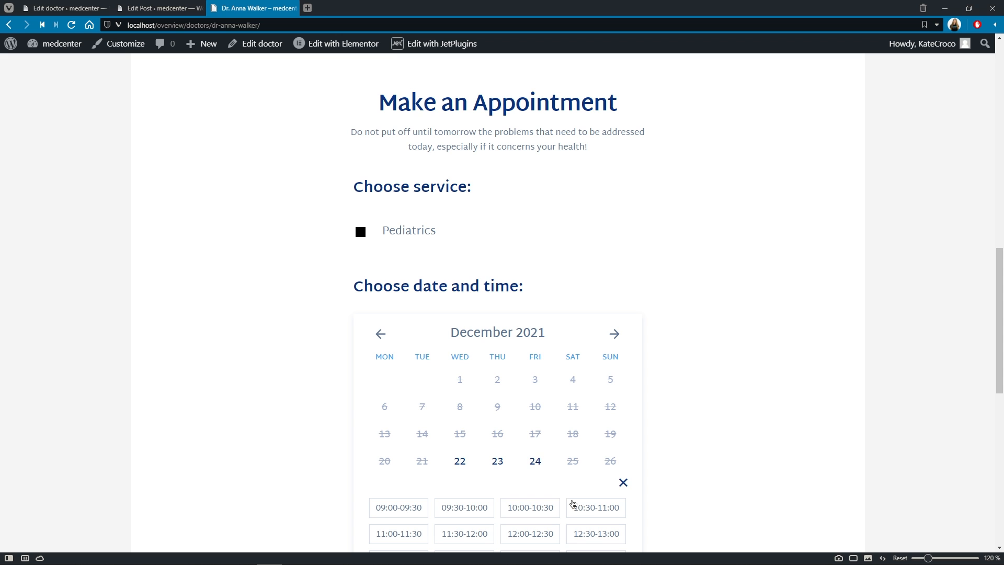
scroll(673, 532, down, 5)
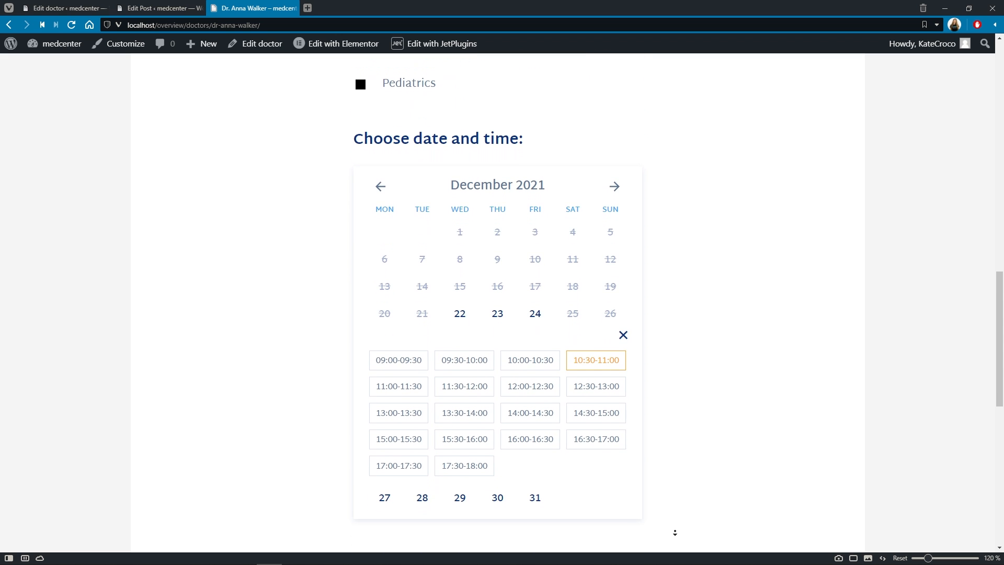
scroll(675, 533, down, 1)
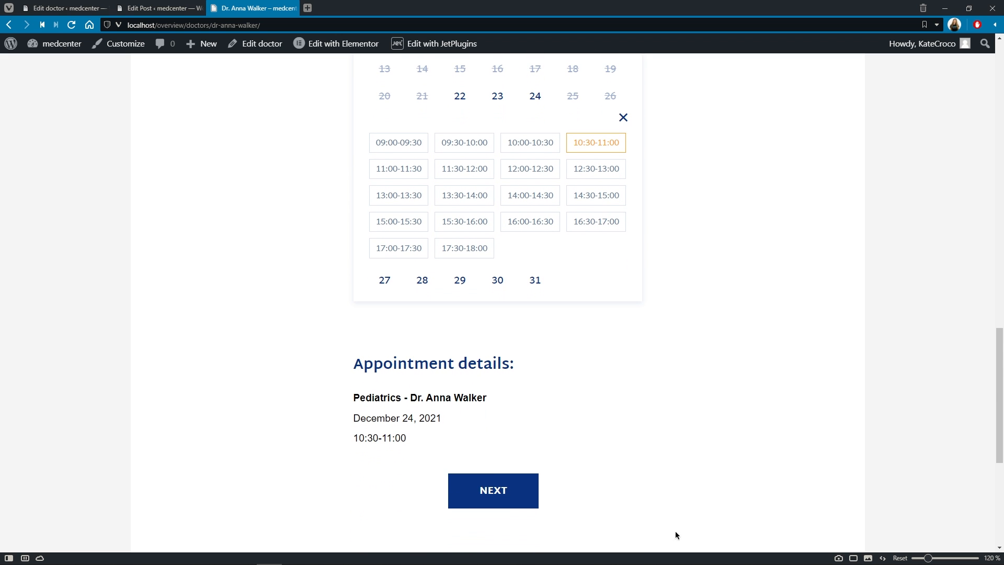
click(529, 491)
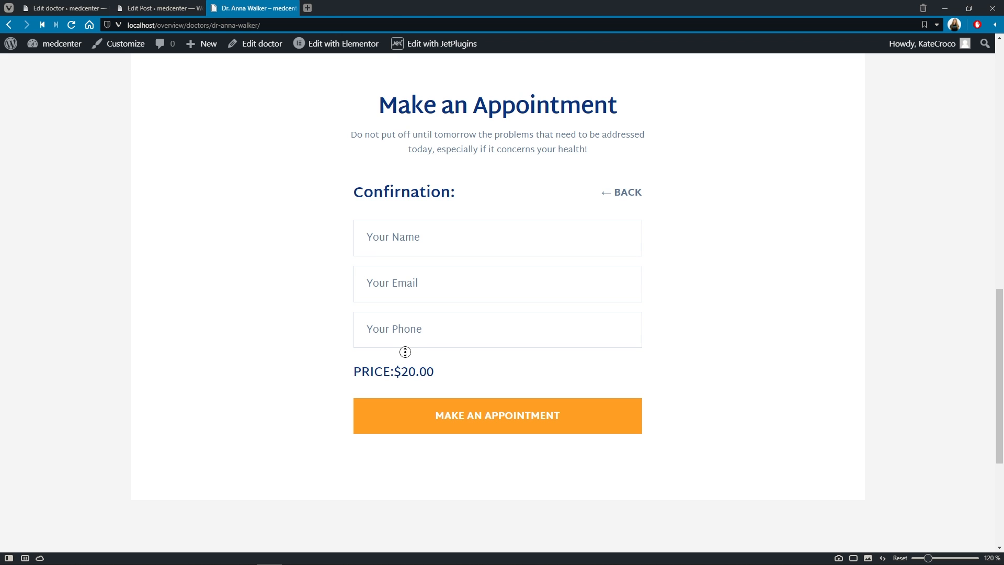
Open the Pediatrics service page from the site's Departments listing and go to its appointment form.
scroll(406, 352, up, 12)
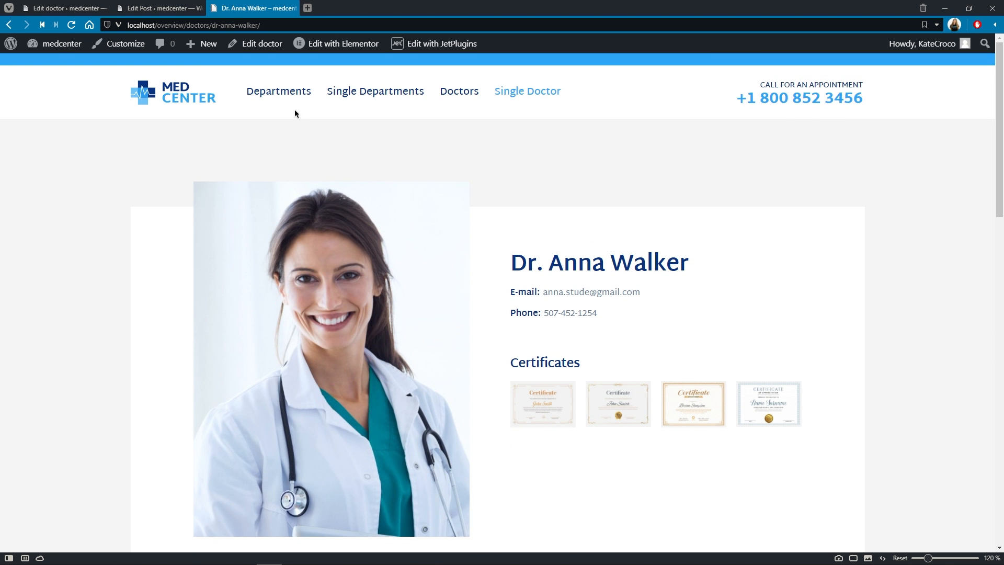
click(289, 95)
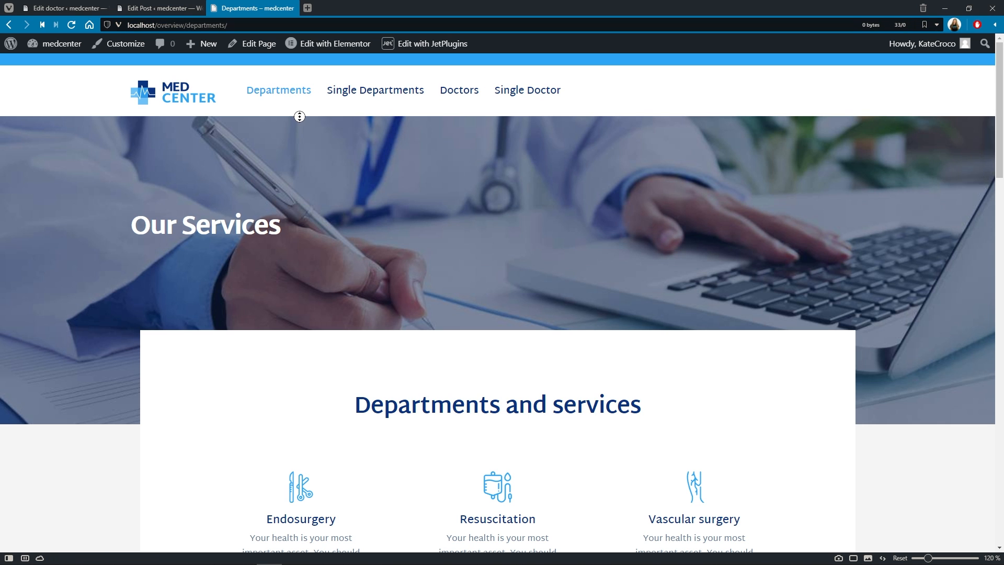
scroll(303, 142, down, 12)
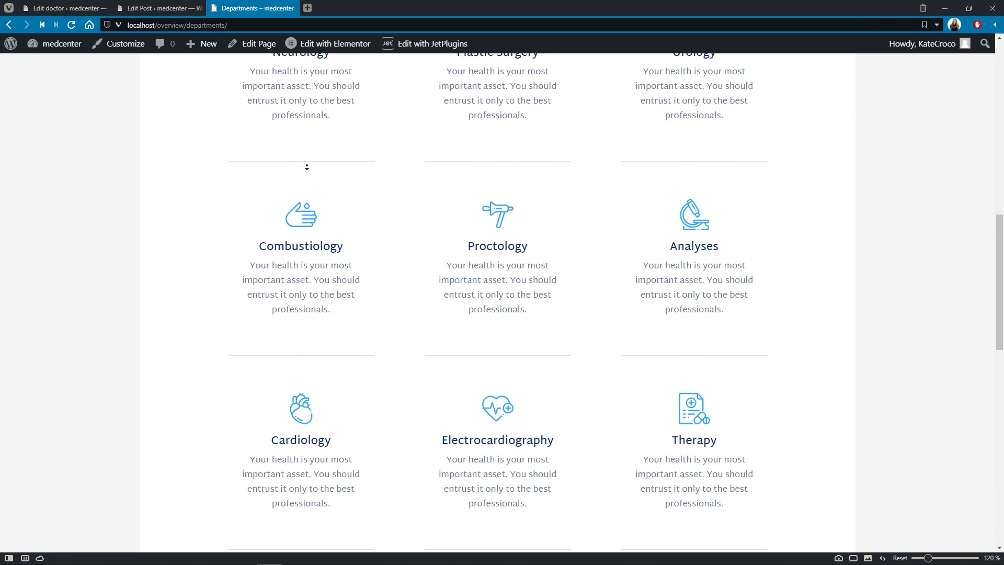
scroll(307, 167, down, 10)
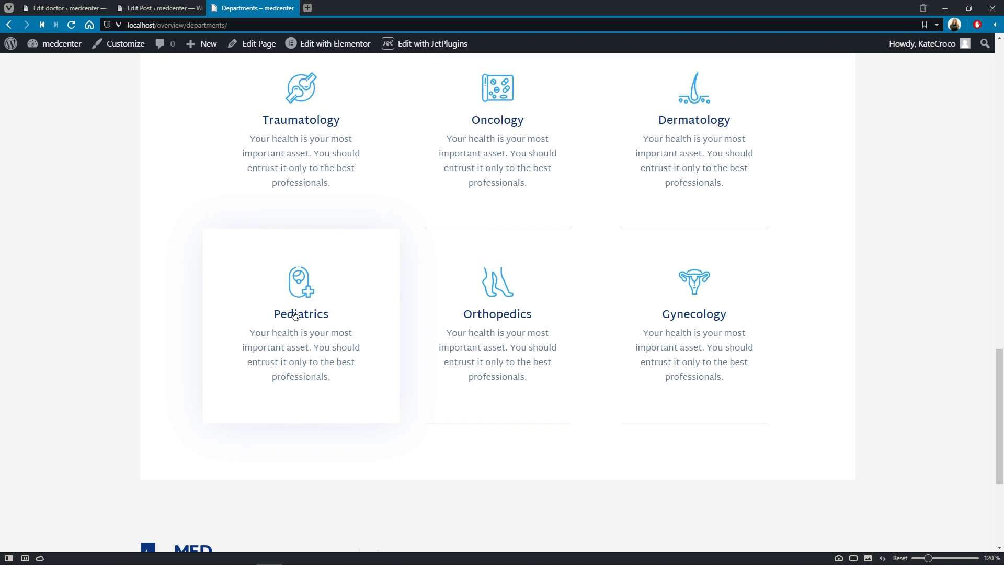
click(296, 315)
scroll(291, 334, down, 5)
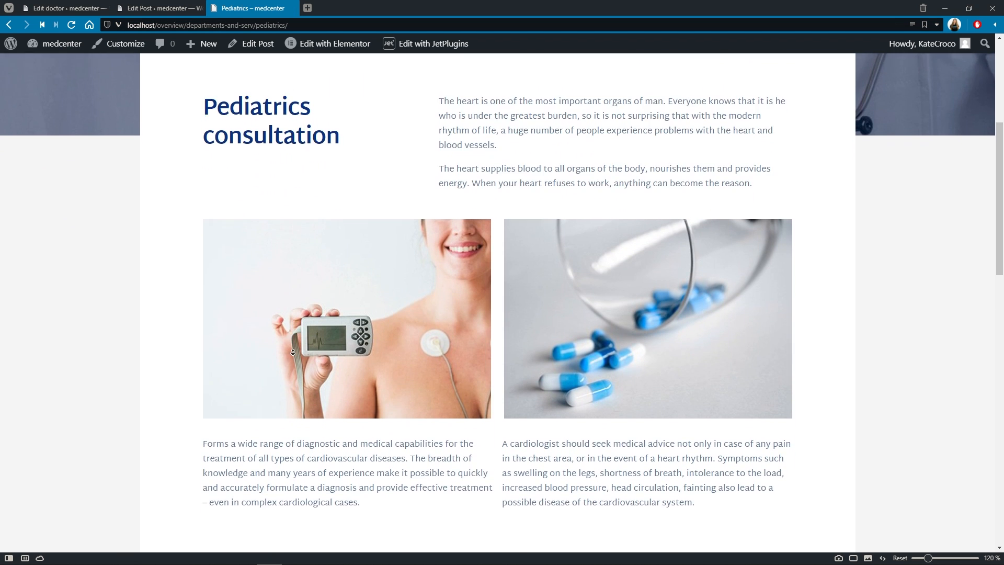
scroll(293, 352, down, 10)
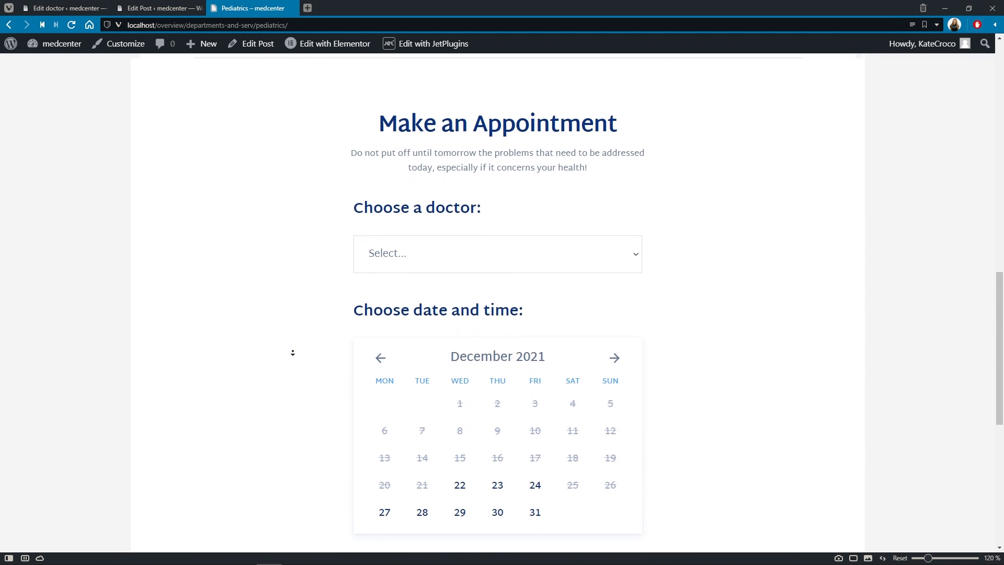
scroll(292, 353, down, 1)
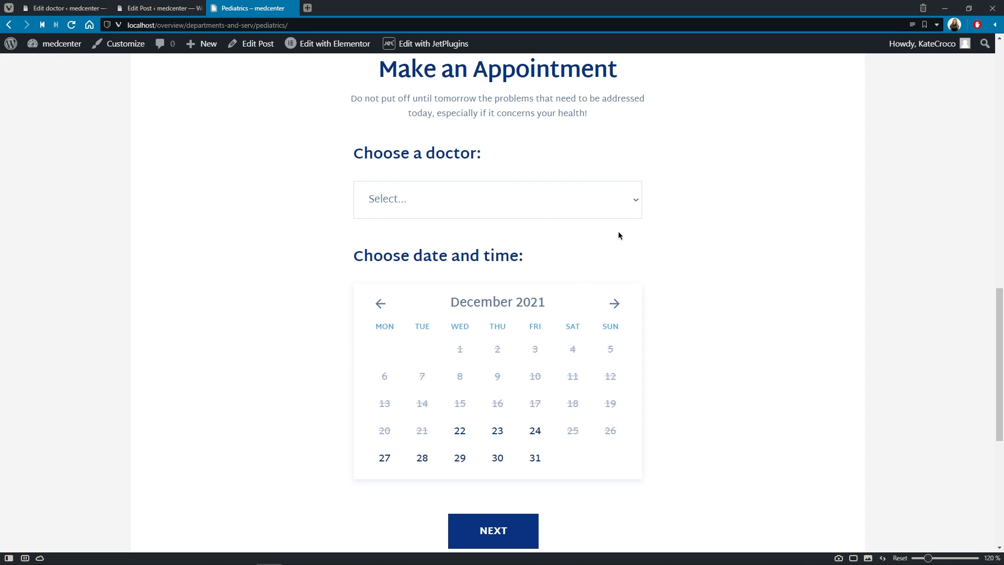
Choose the second listed doctor and the 12:30-13:00 slot on December 24, 2021, then check the price on the confirmation form.
click(636, 202)
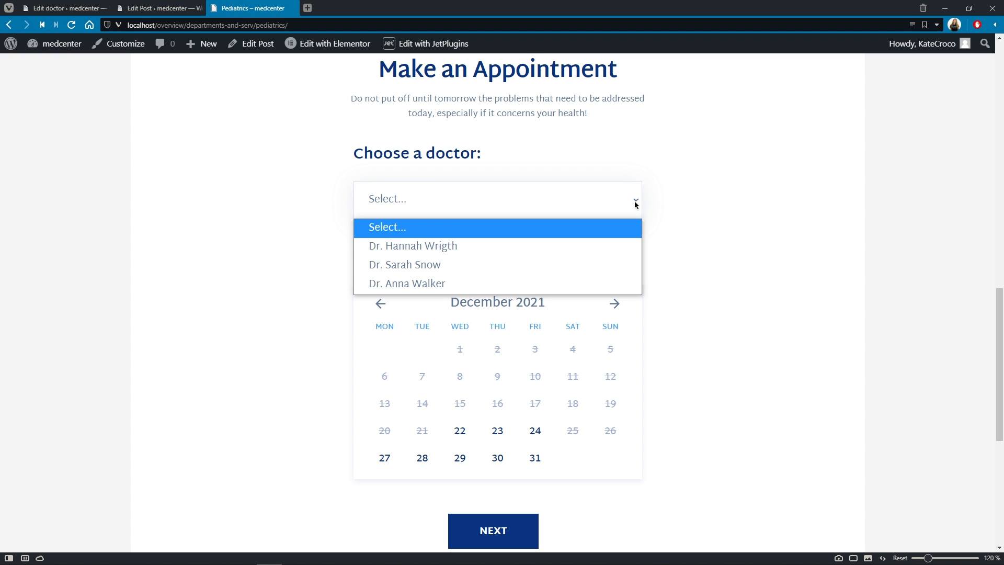
click(620, 264)
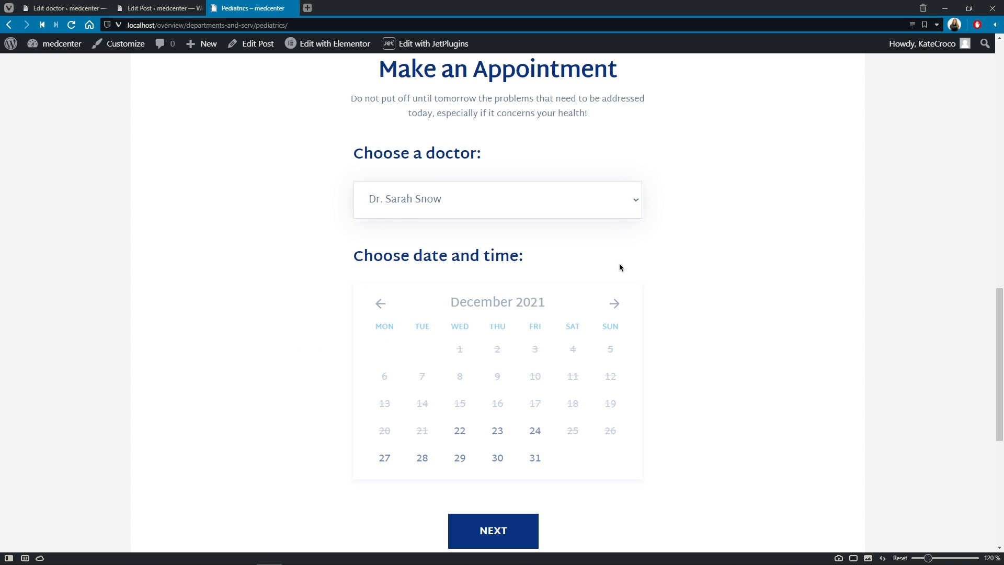
click(536, 431)
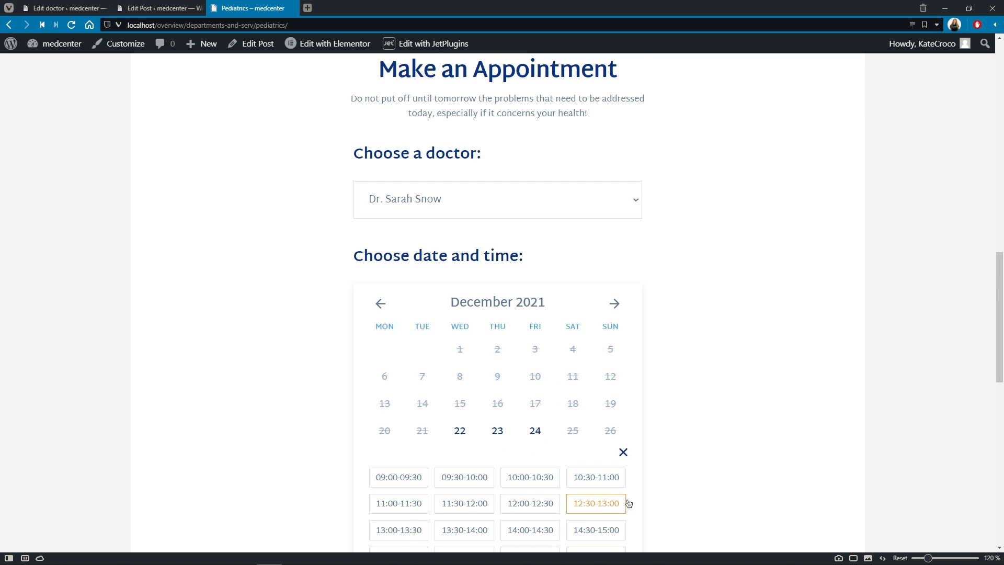
click(625, 503)
scroll(668, 519, down, 5)
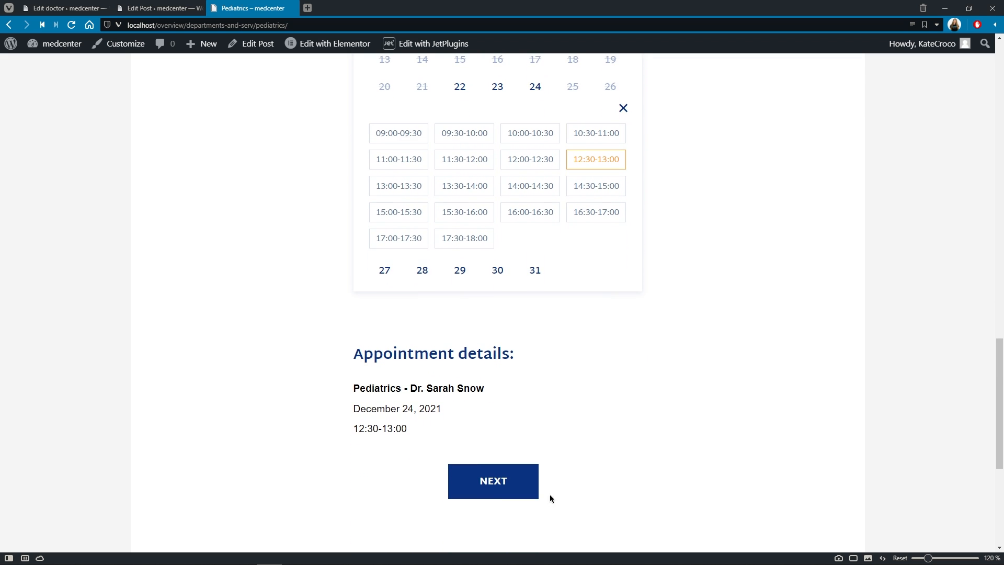
click(531, 486)
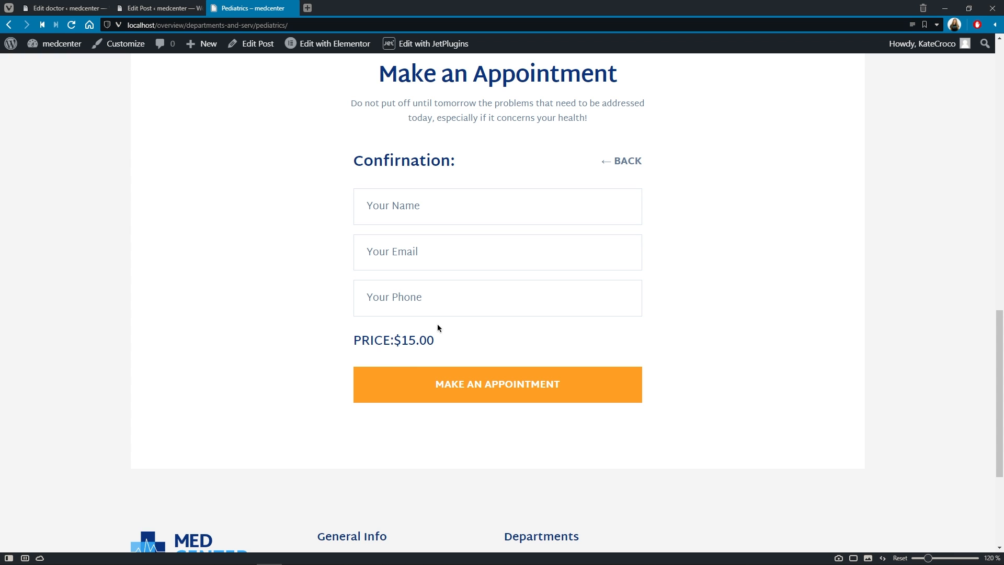
Return to the booking selection, choose the third listed doctor with the 12:30-13:00 slot on December 24, 2021, and check the confirmation price.
click(627, 163)
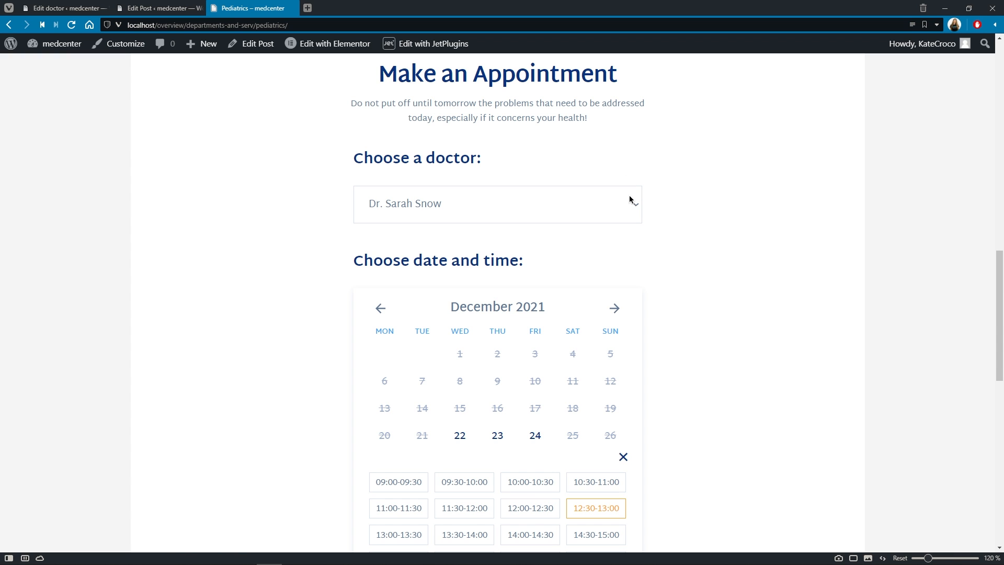
click(635, 205)
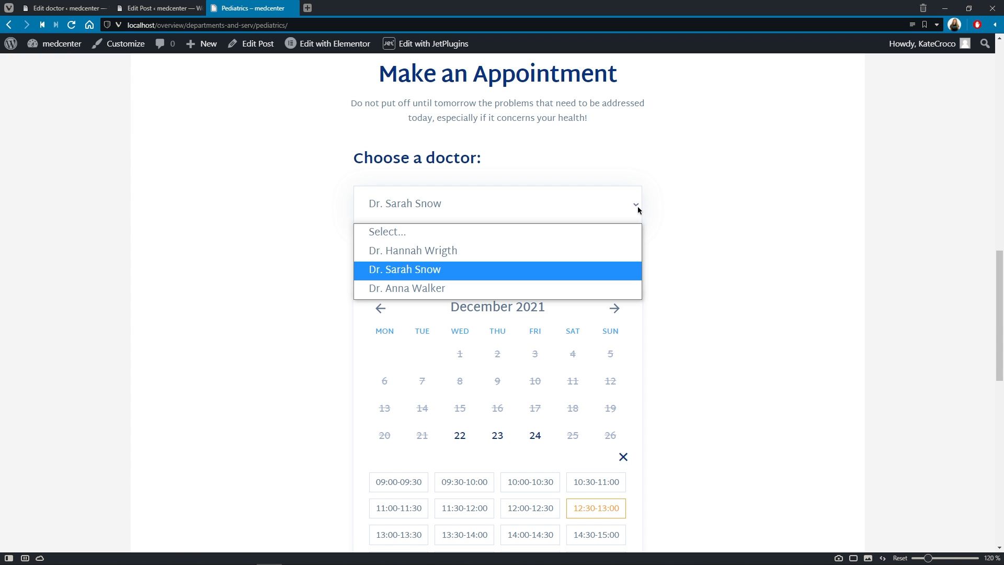
click(617, 288)
click(535, 435)
scroll(705, 519, down, 4)
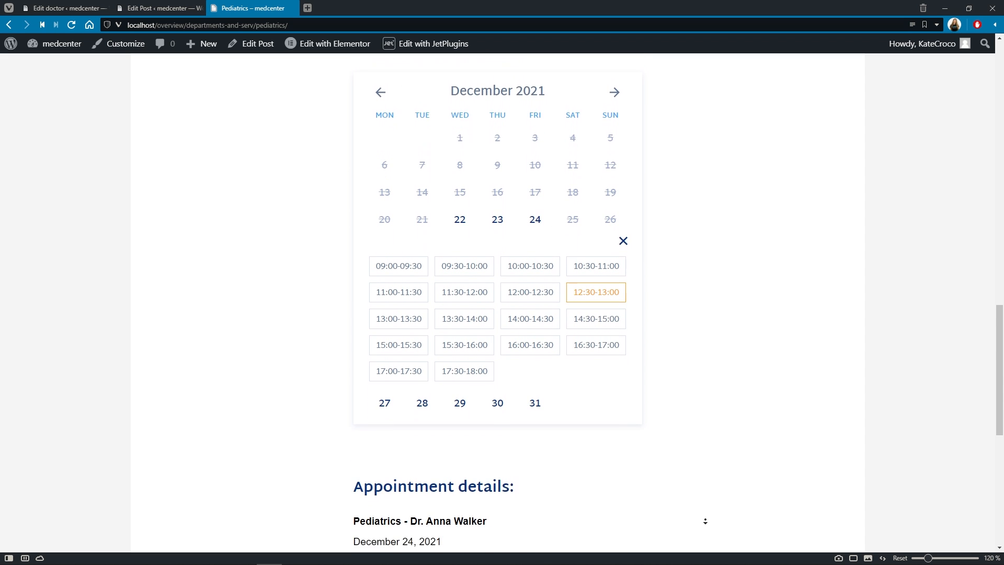
scroll(704, 520, down, 2)
click(531, 478)
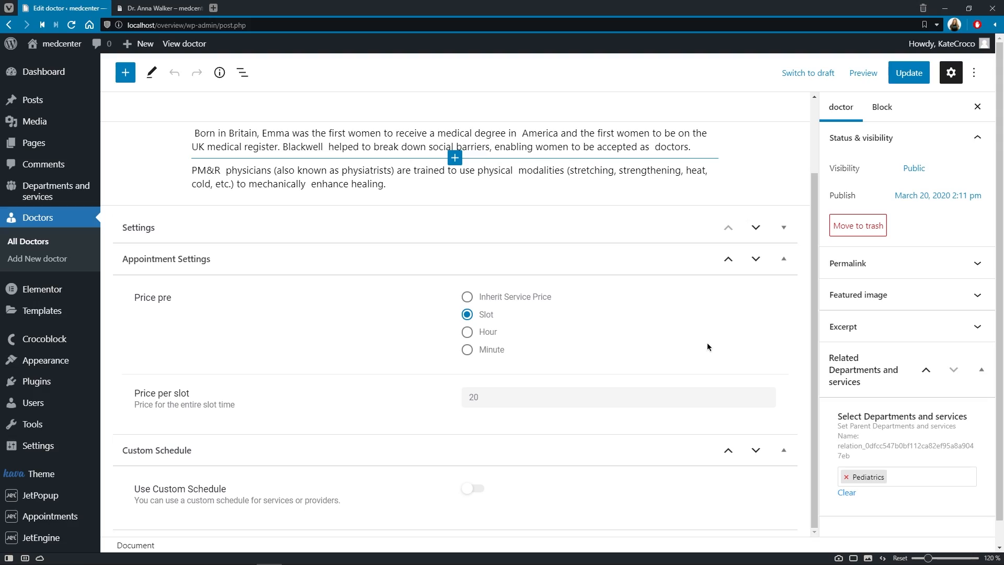
In the doctor's Appointment Settings, switch the price type to Hour and set the price per hour to 40.
click(467, 333)
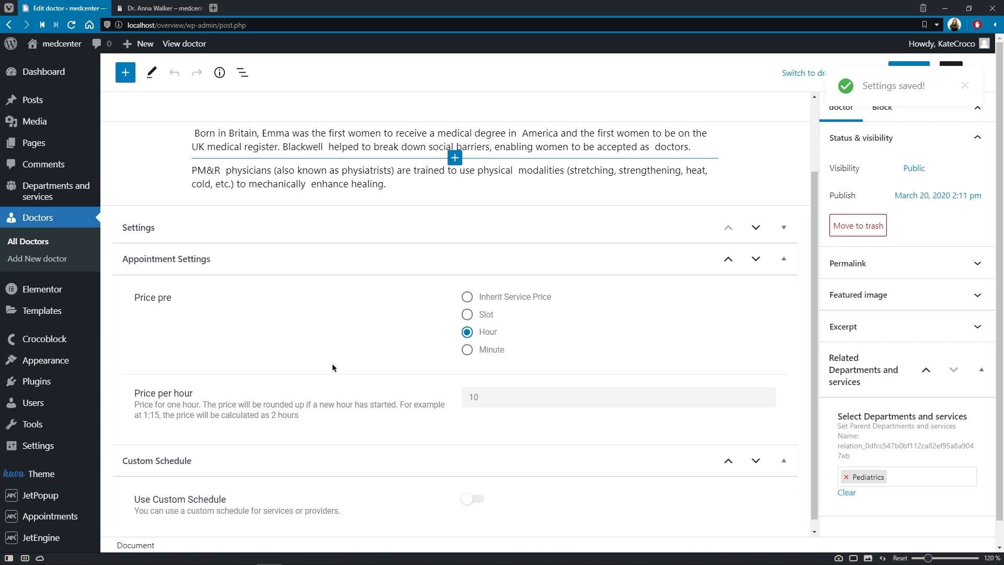
click(510, 403)
key(BackSpace)
key(BackSpace)
text(40)
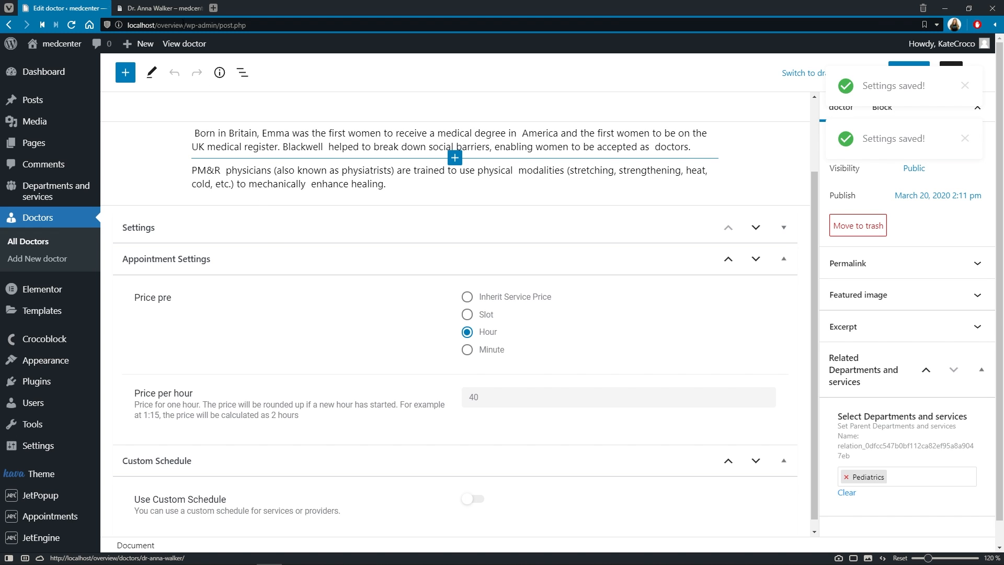
On the doctor's public page, choose December 23, 2021 from 09:00 to 10:30 and check the price on the confirmation form.
click(162, 8)
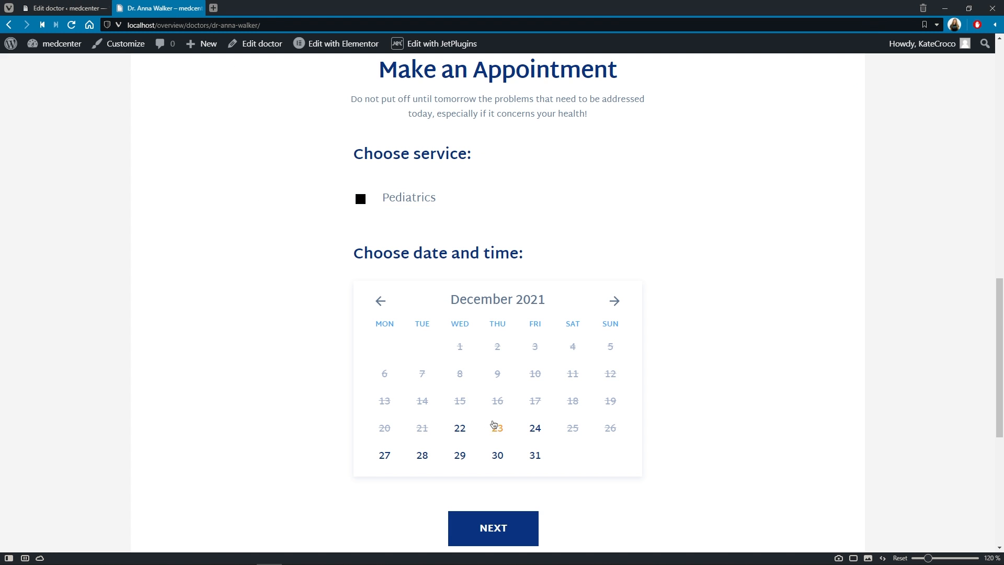
click(496, 425)
click(445, 533)
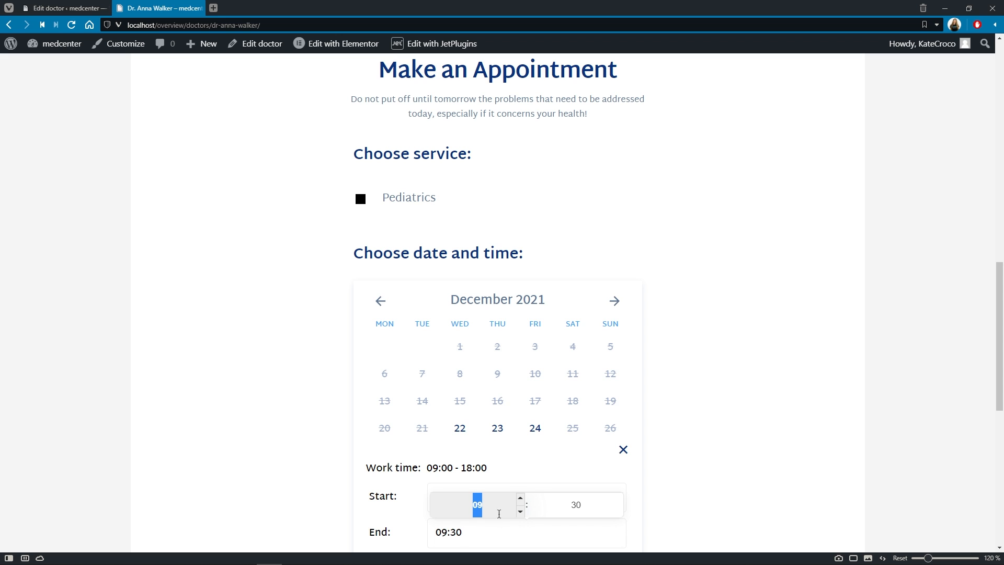
click(520, 498)
scroll(699, 528, down, 5)
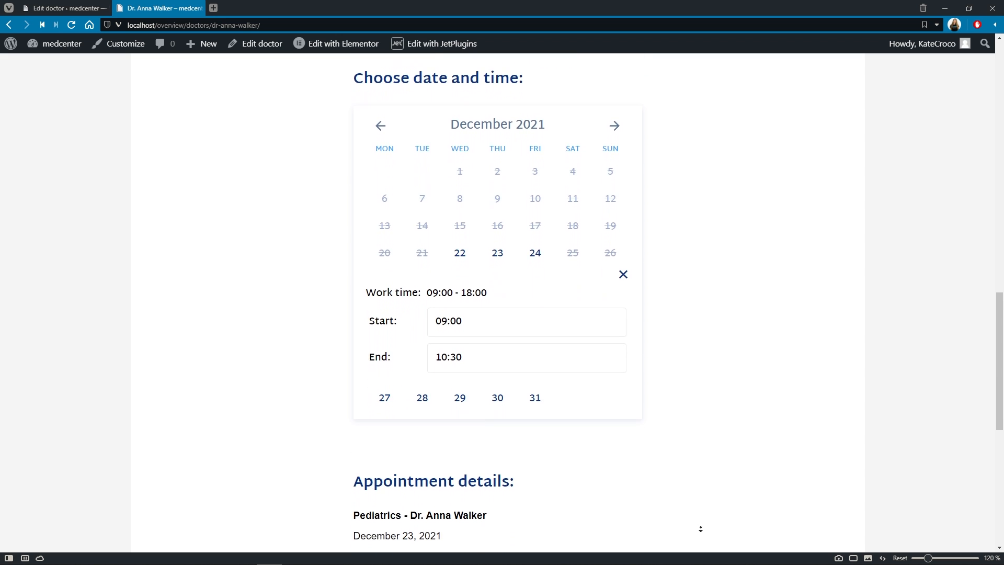
click(531, 491)
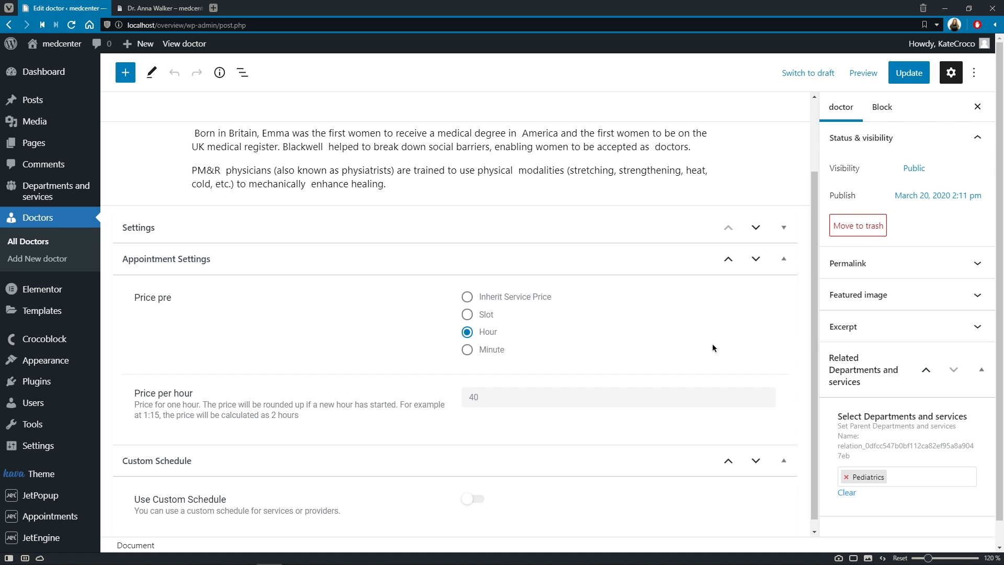
In the doctor's Appointment Settings, switch the price type to Minute.
click(490, 351)
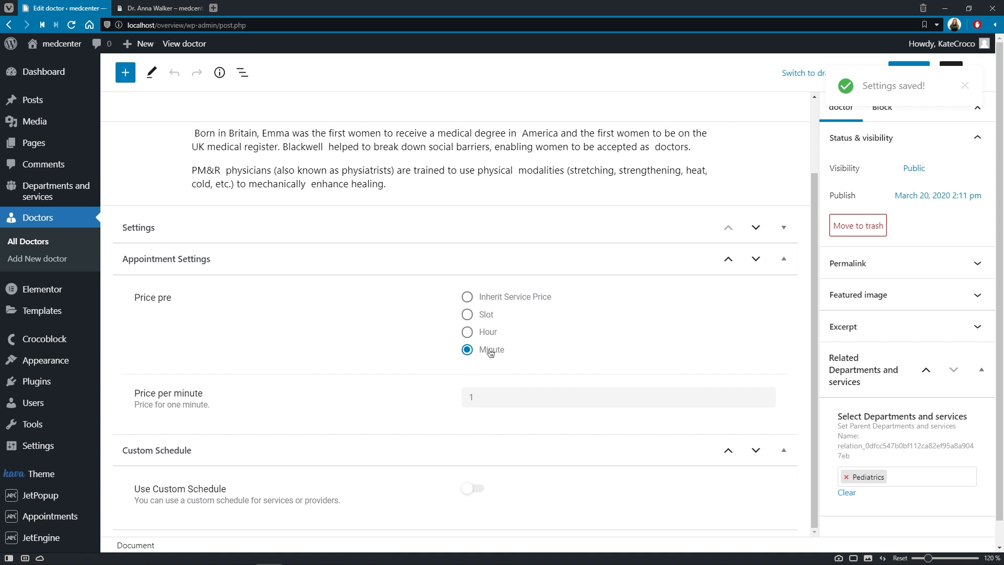
click(492, 396)
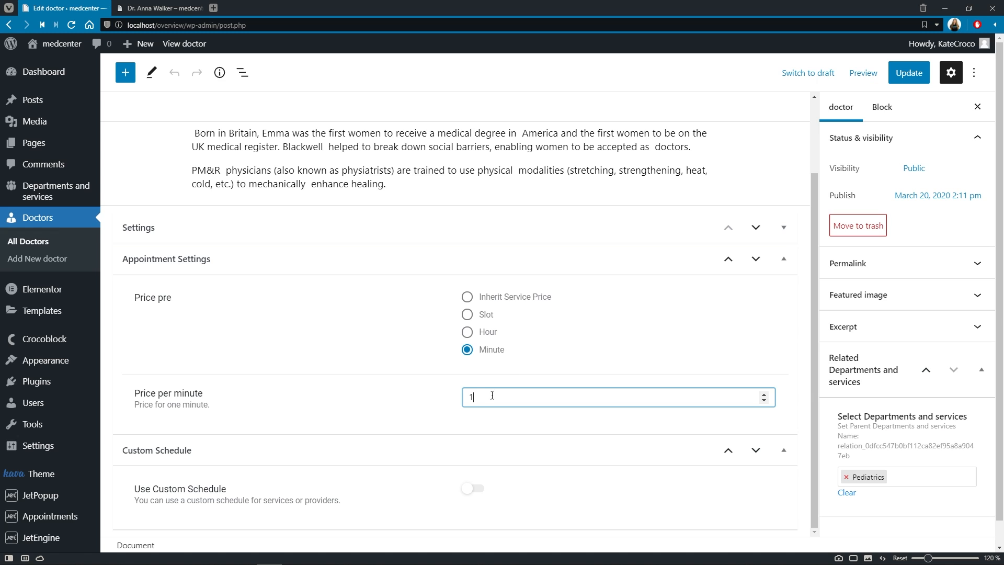
click(510, 372)
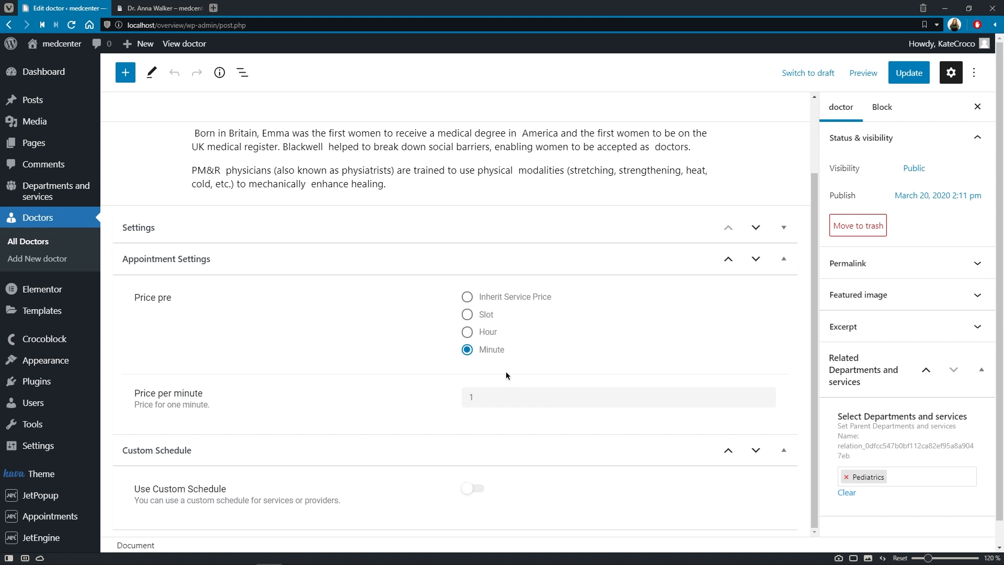
On the doctor's public page, choose December 24, 2021 from 09:00 to 09:45 and check the price on the confirmation form.
click(168, 8)
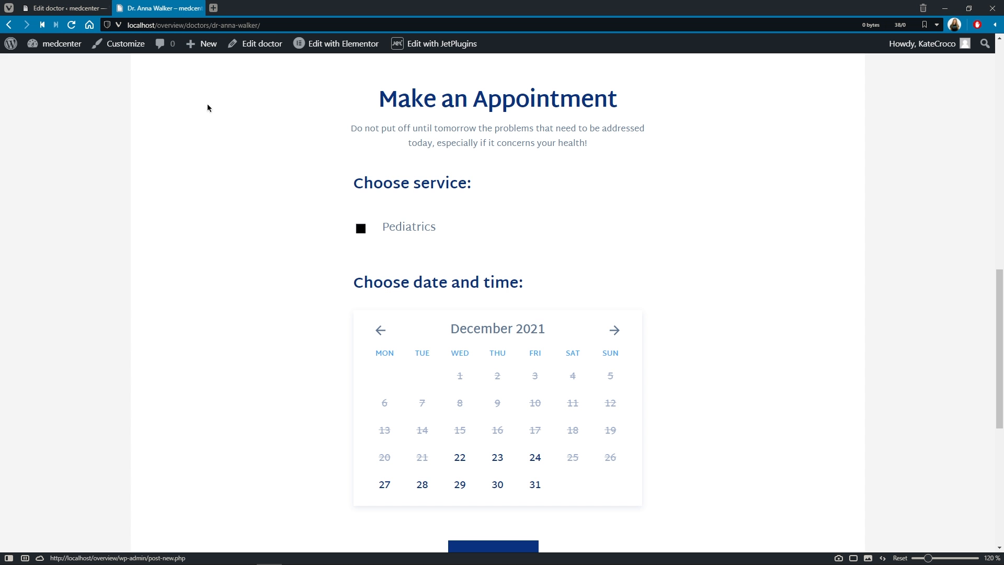
click(534, 457)
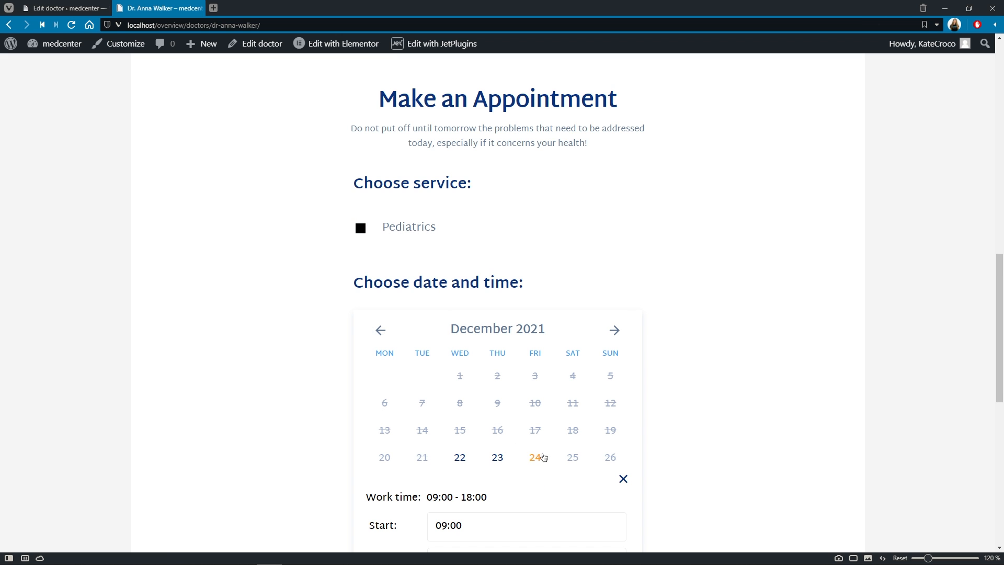
scroll(707, 466, down, 2)
scroll(706, 472, down, 2)
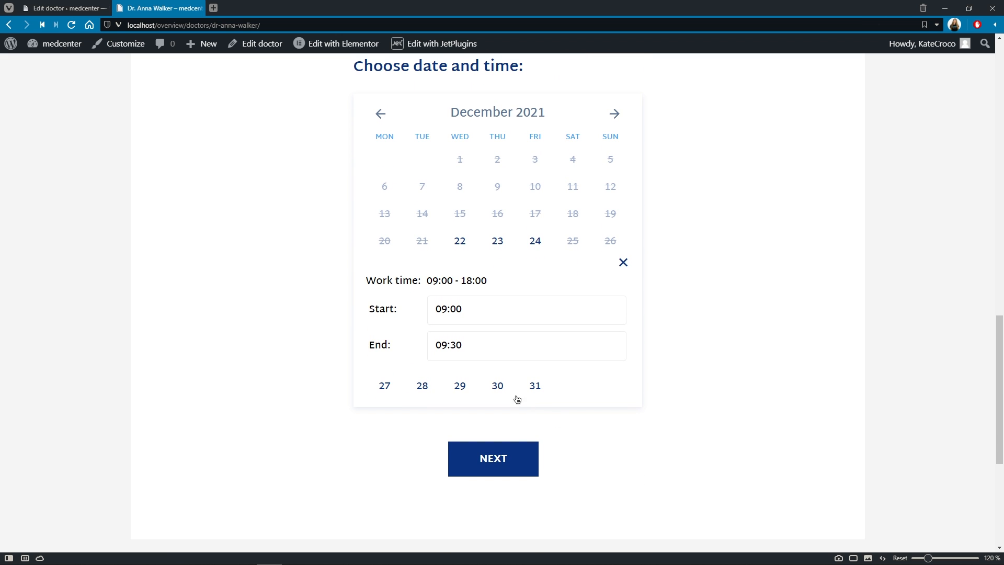
click(459, 349)
click(620, 369)
click(619, 369)
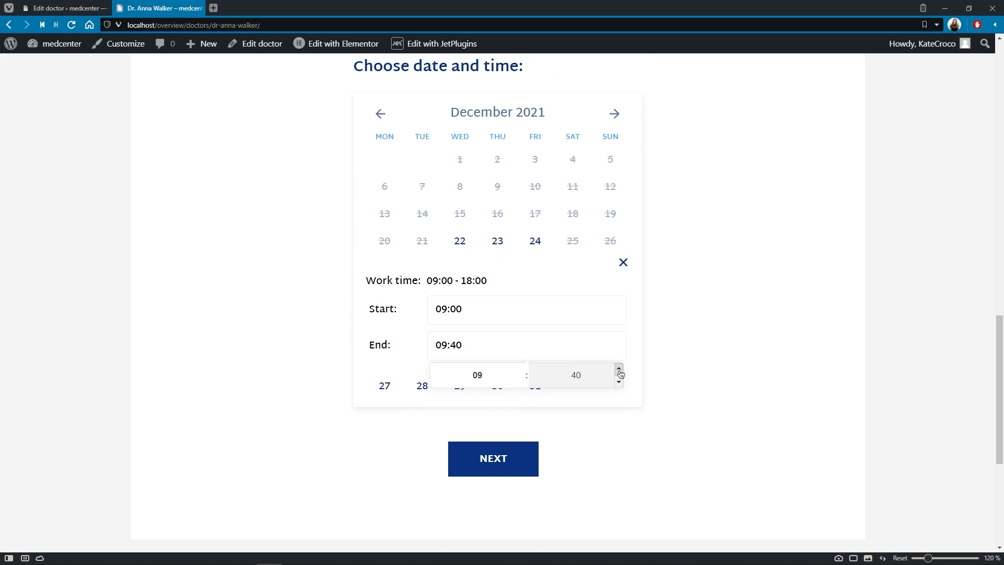
click(661, 378)
scroll(662, 397, down, 2)
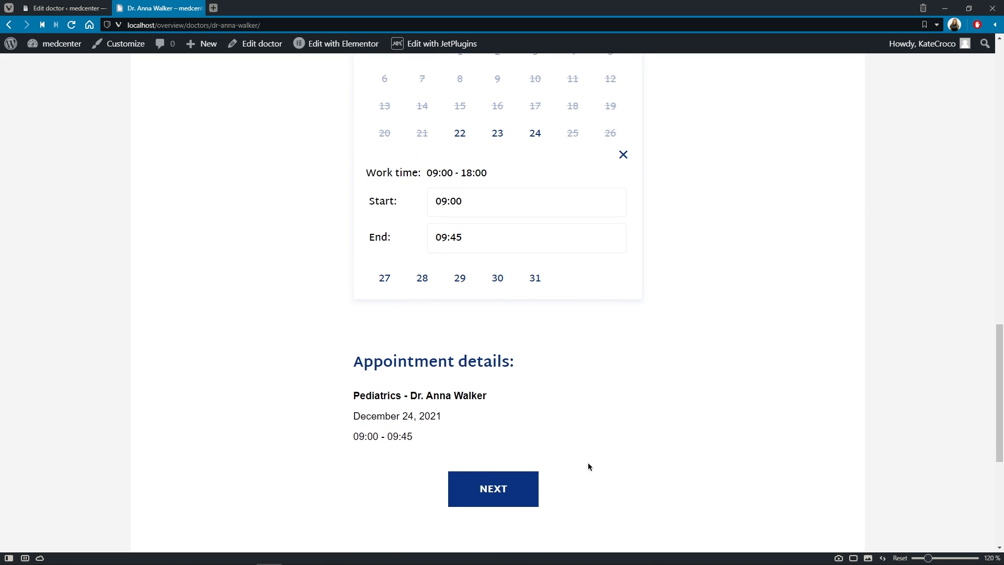
click(522, 488)
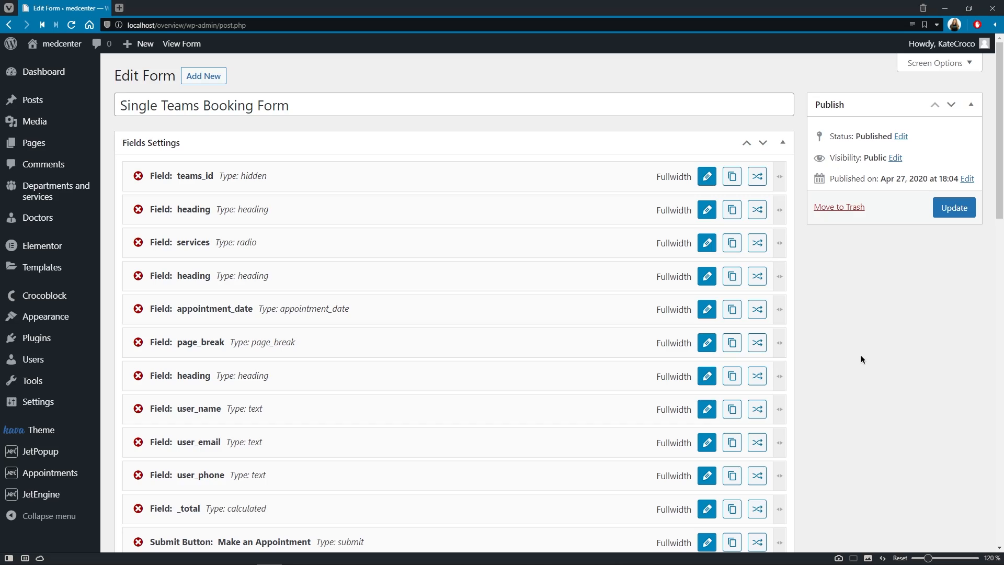
Open the _total calculated field of the Single Teams Booking Form and examine its formula and the %FIELD::appointment_date% macro description.
click(707, 509)
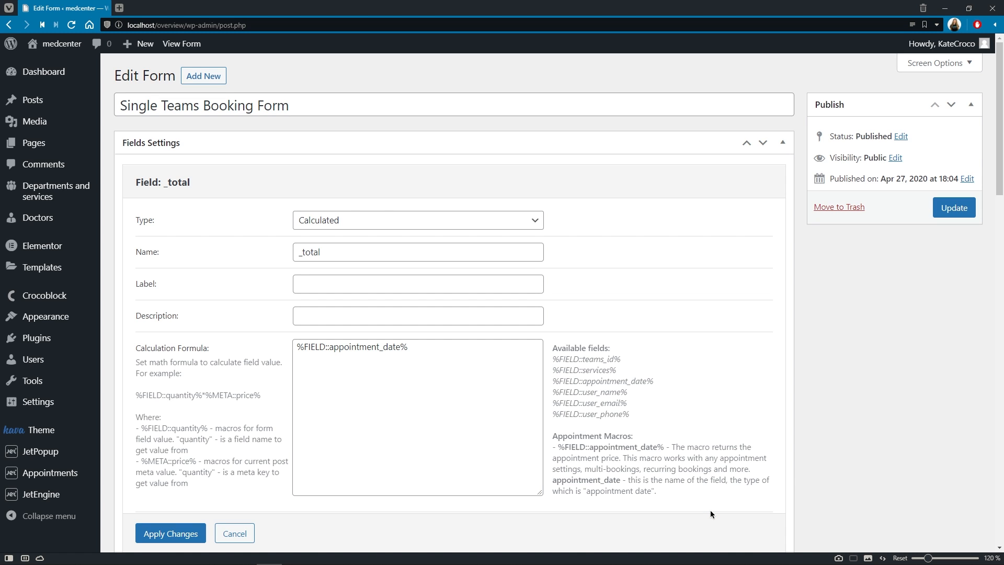
drag(664, 447, 559, 451)
click(559, 451)
Open the form's Send Email notification and examine the %appointment_price% and %_total% macros available for the message content.
scroll(558, 466, down, 10)
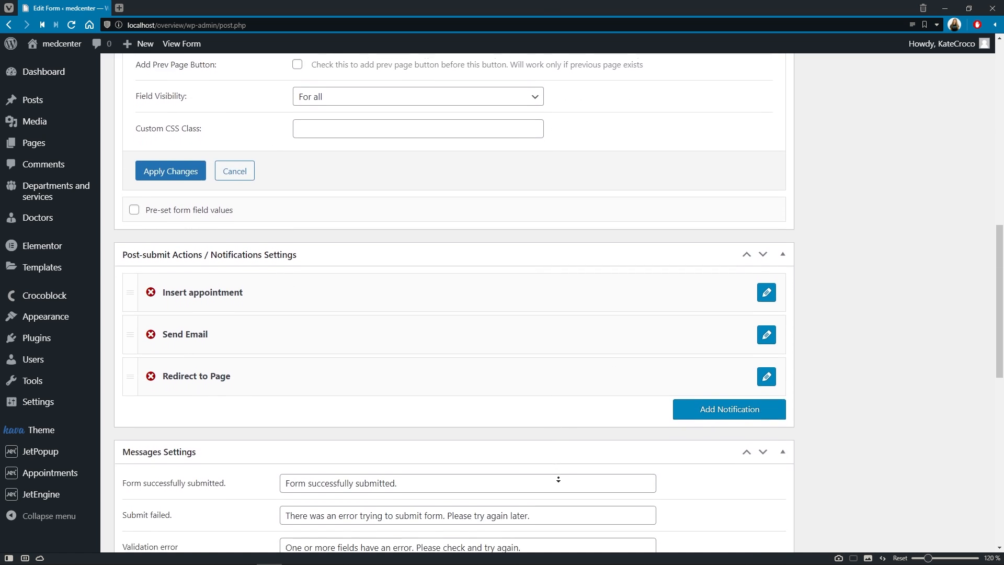
scroll(559, 479, down, 4)
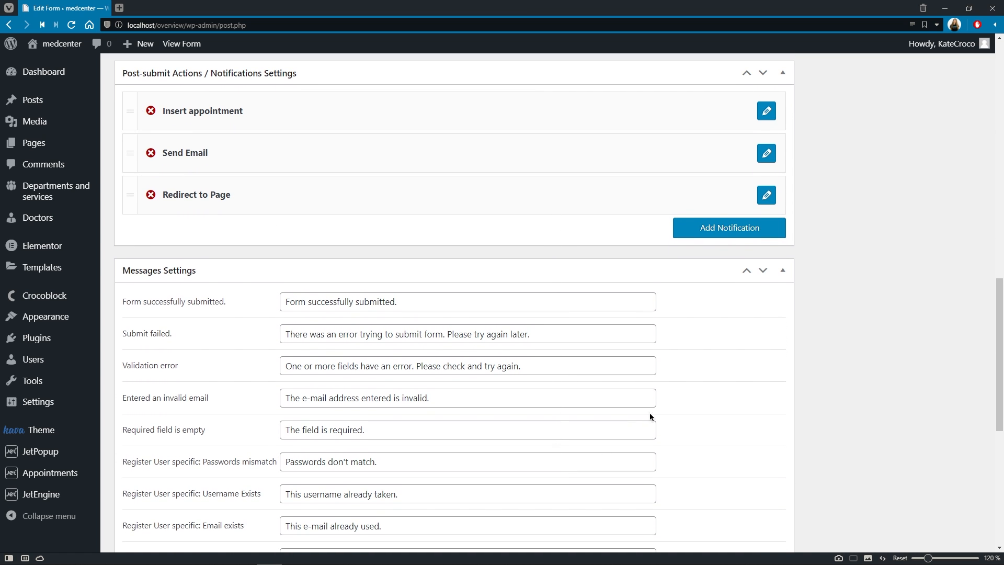
click(767, 153)
scroll(780, 178, down, 4)
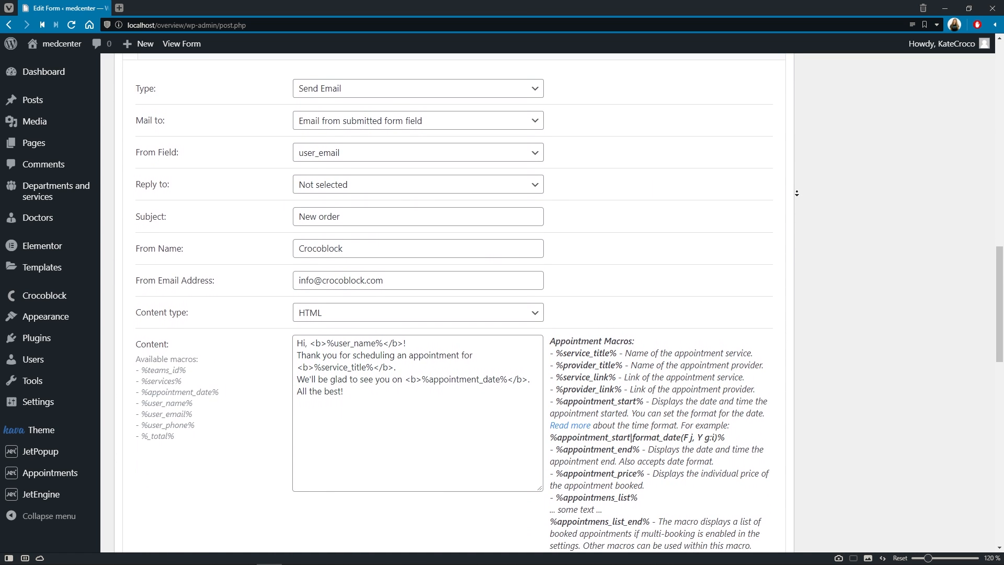
scroll(796, 193, down, 1)
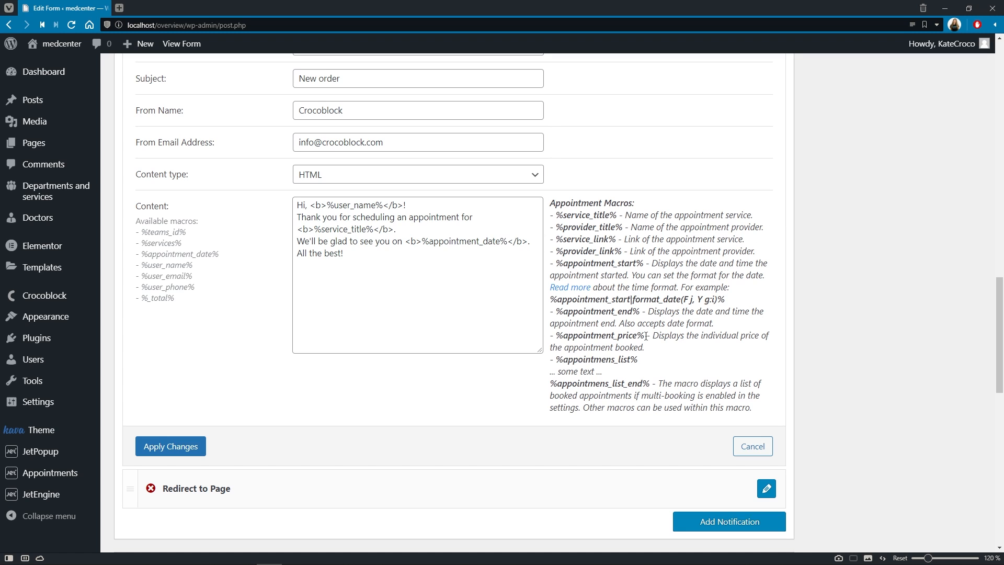
drag(646, 337, 560, 335)
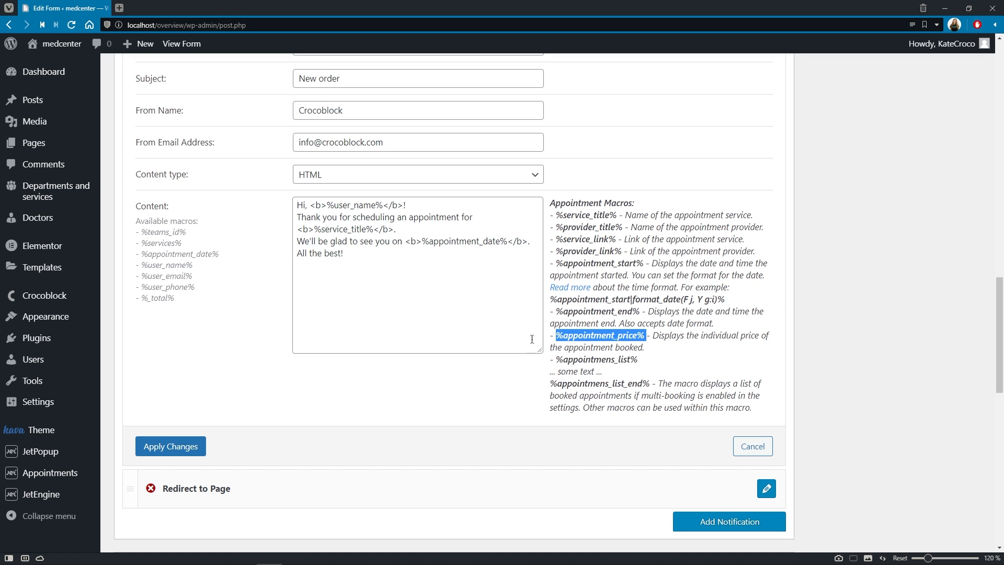
drag(175, 299, 145, 298)
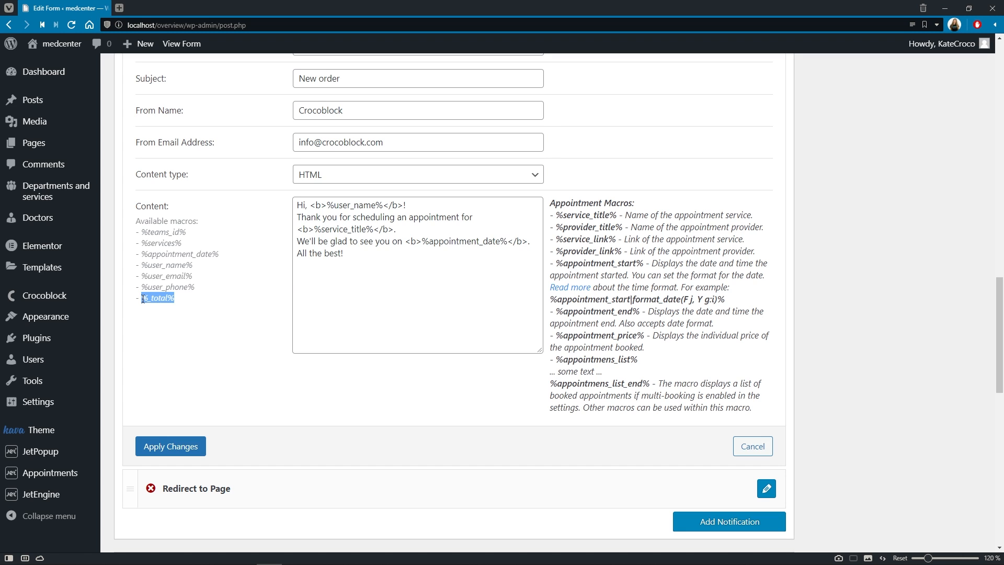
click(239, 314)
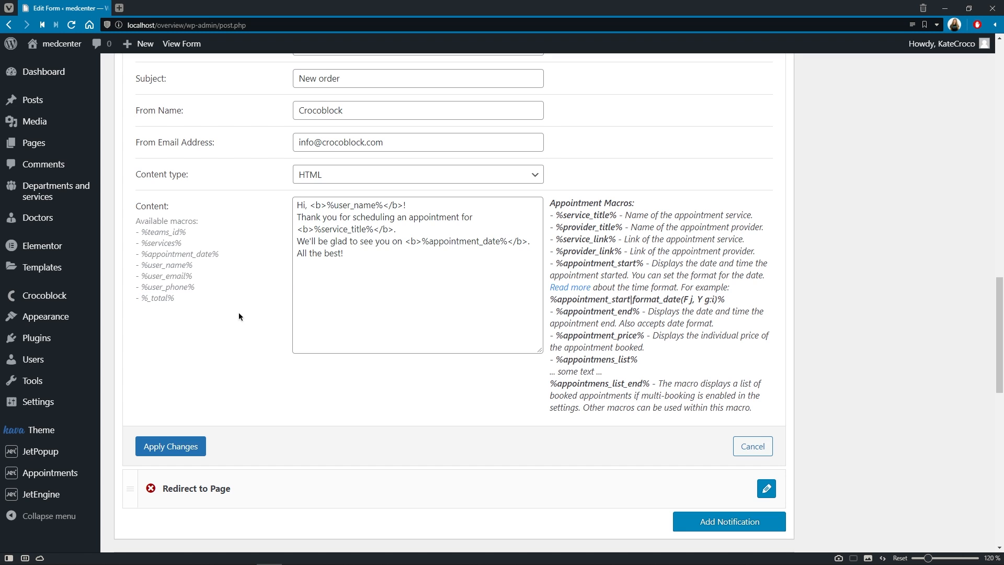